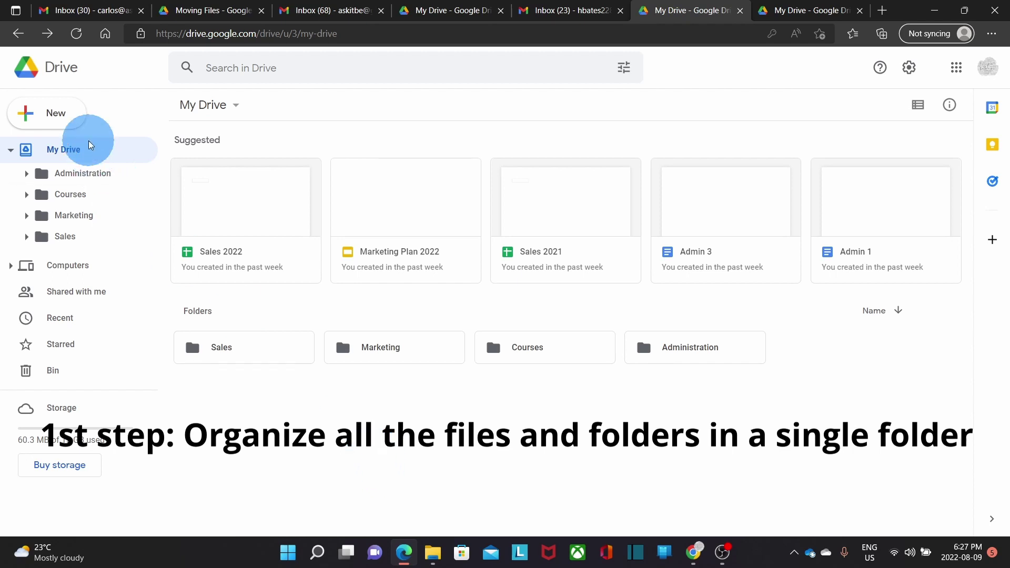
- Create a new folder named "Moving Drive" in My Drive
{"action": "left_click", "coordinate": [58, 115]}
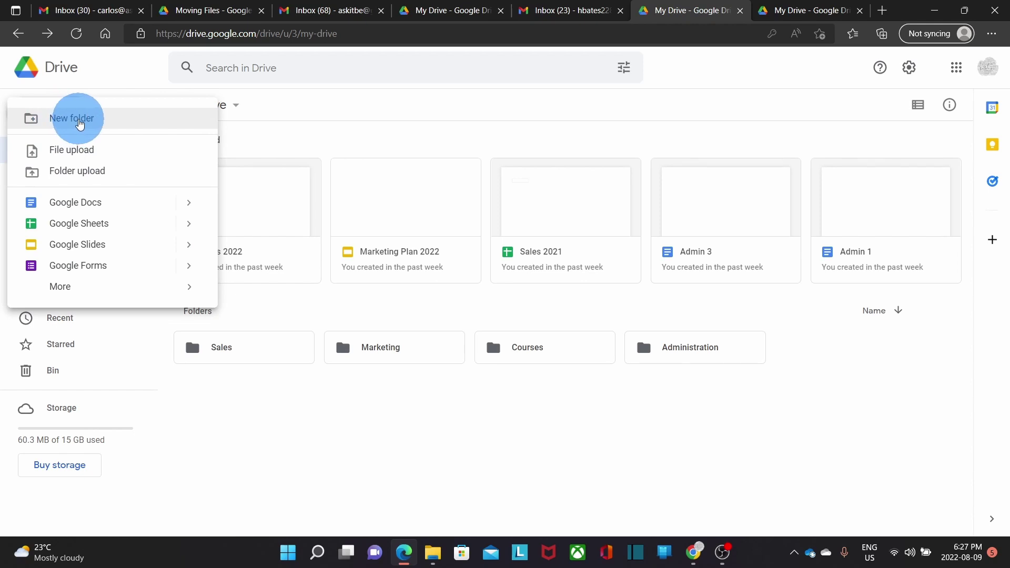
{"action": "left_click", "coordinate": [80, 124]}
{"action": "type", "text": "Moving Drive"}
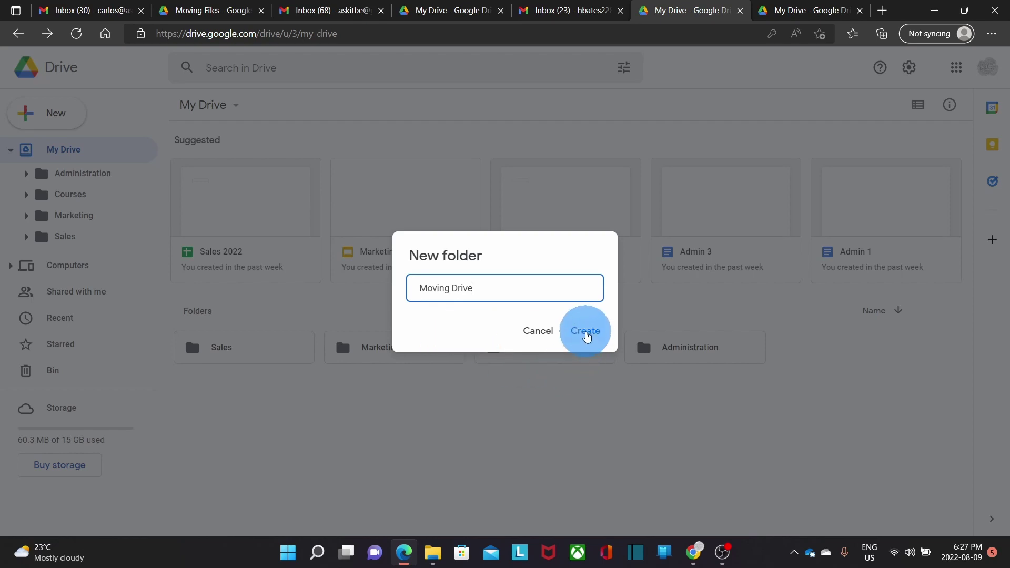
{"action": "left_click", "coordinate": [585, 332]}
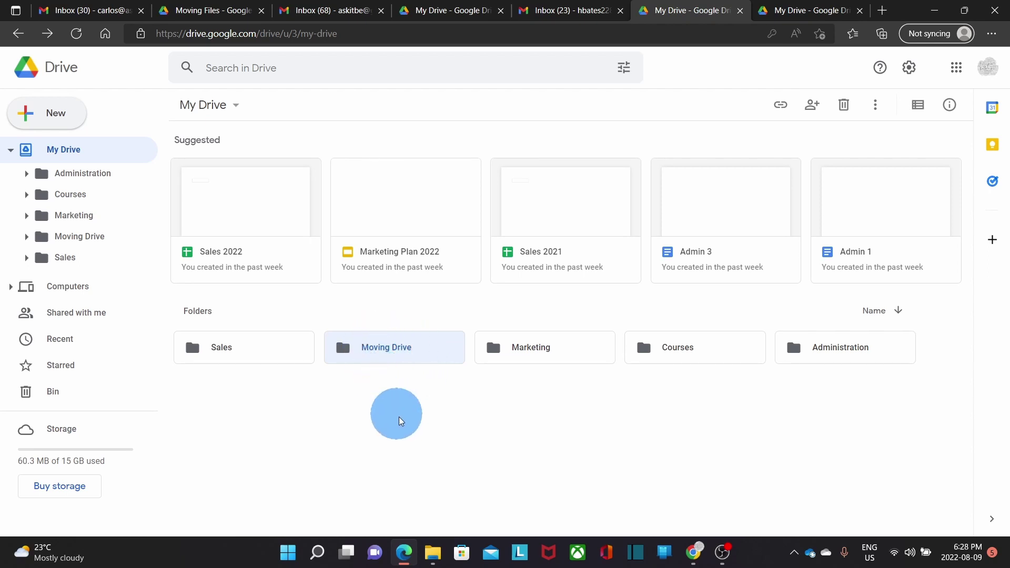
- Move the Sales, Marketing and Administration folders into the Moving Drive folder
{"action": "left_click", "coordinate": [250, 404]}
{"action": "left_click_drag", "start_coordinate": [254, 350], "coordinate": [340, 347]}
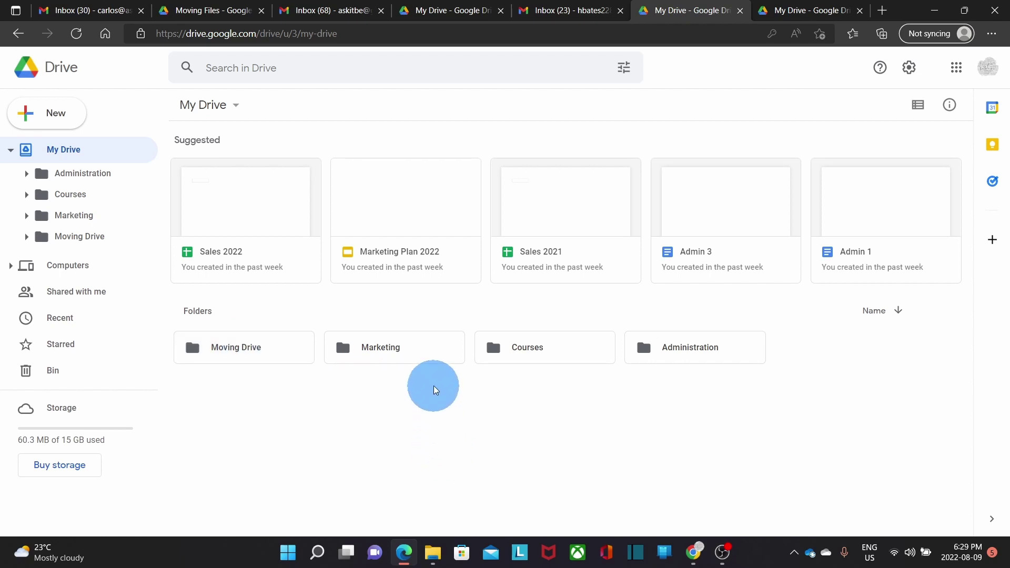
{"action": "left_click_drag", "start_coordinate": [417, 354], "coordinate": [428, 424]}
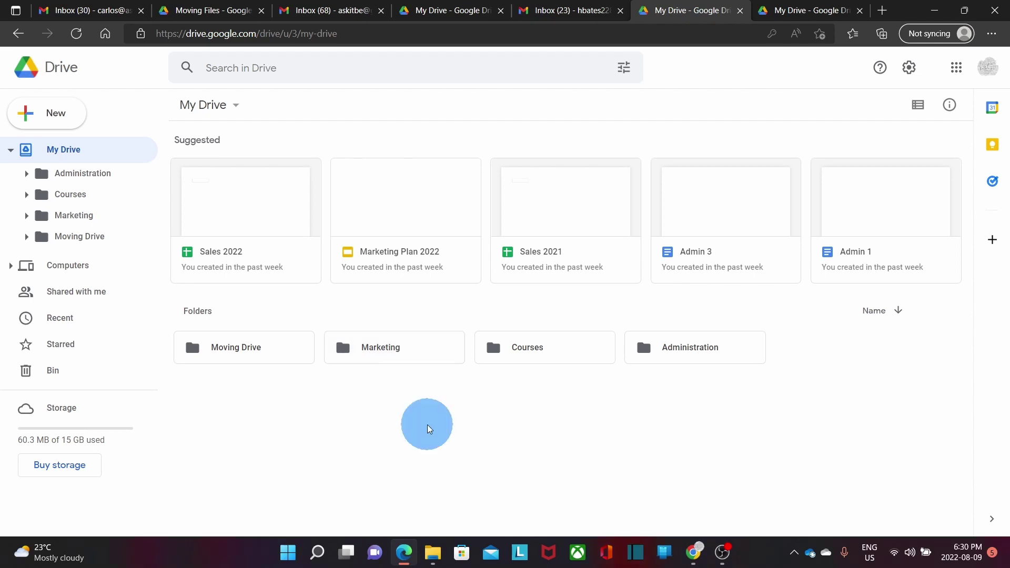
{"action": "left_click", "coordinate": [409, 351]}
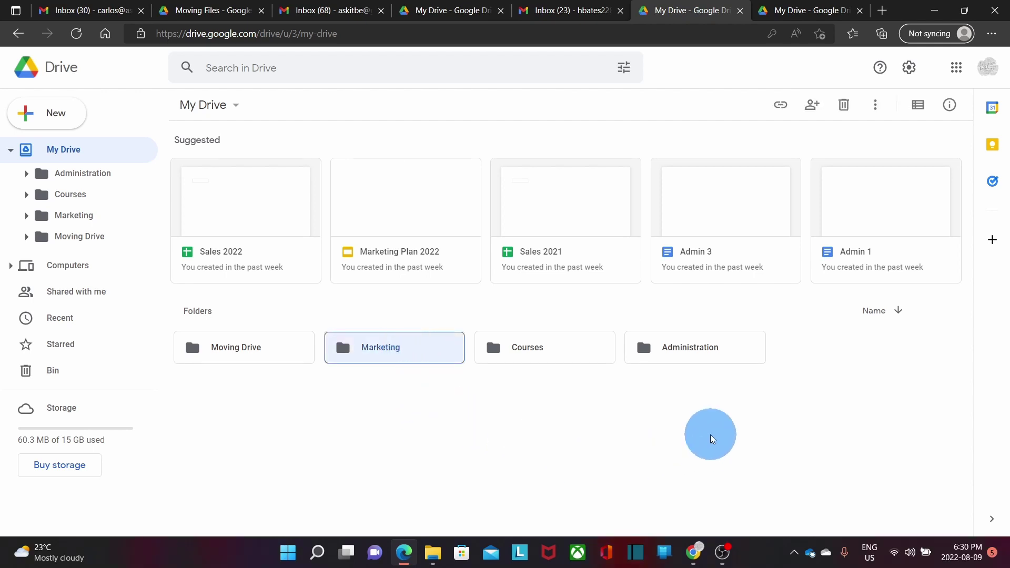
{"action": "left_click", "coordinate": [712, 352], "text": "ctrl"}
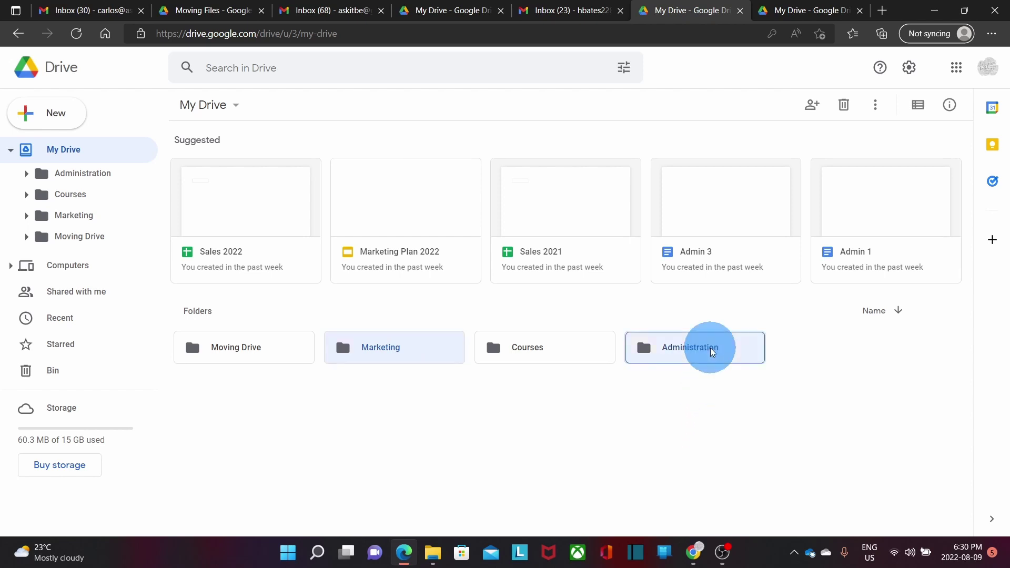
{"action": "left_click_drag", "start_coordinate": [424, 349], "coordinate": [349, 516]}
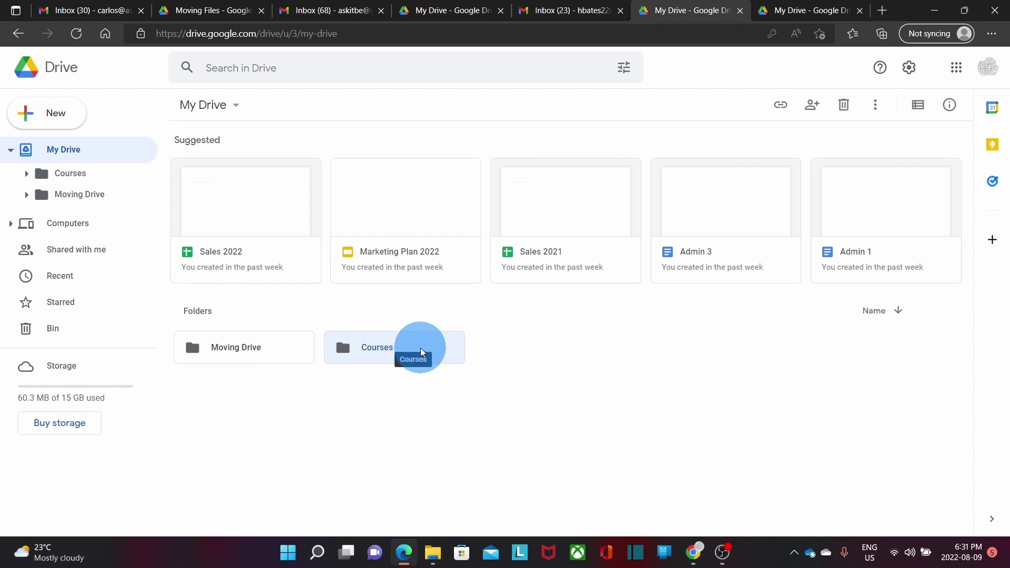
- Check the contents of the Moving Drive folder and its Marketing and Administration subfolders, and return to My Drive
{"action": "double_click", "coordinate": [244, 348]}
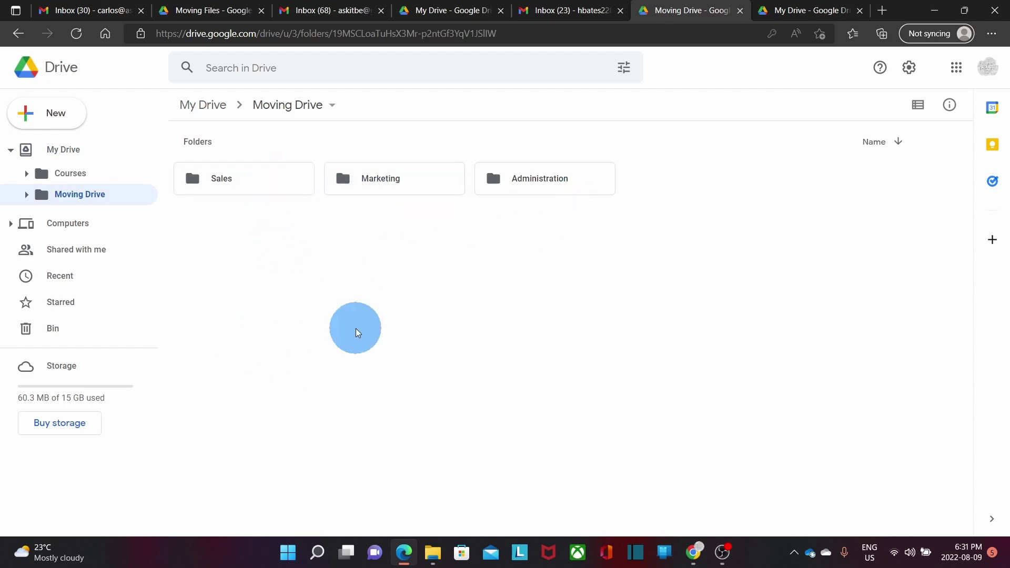
{"action": "left_click_drag", "start_coordinate": [261, 196], "coordinate": [264, 187]}
{"action": "double_click", "coordinate": [380, 179]}
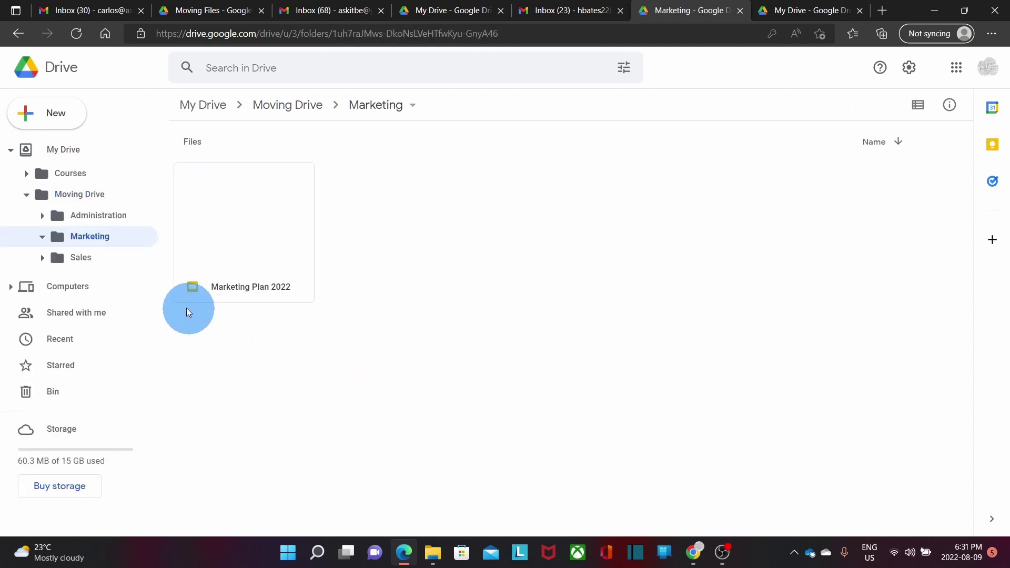
{"action": "left_click", "coordinate": [106, 216]}
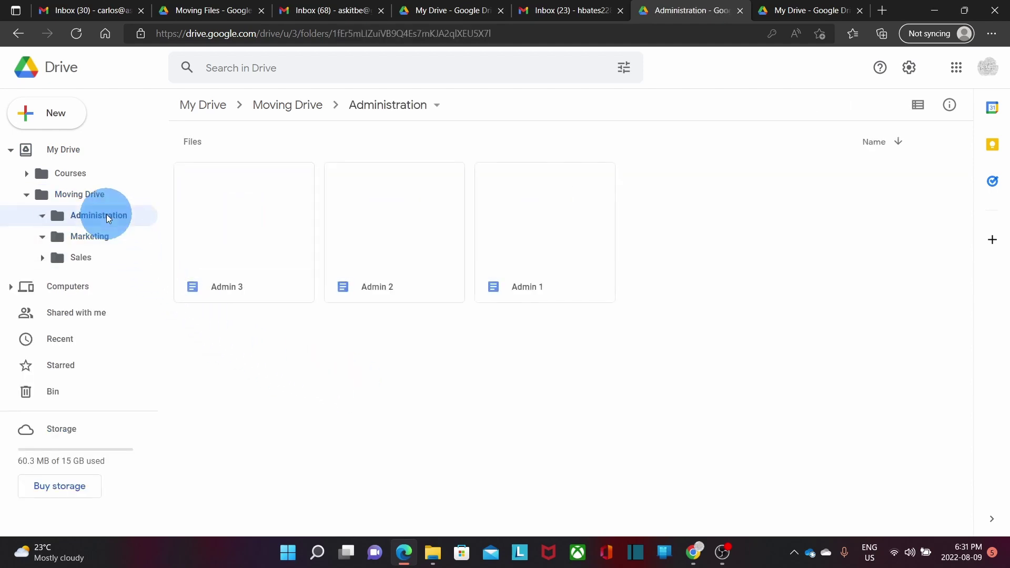
{"action": "left_click", "coordinate": [81, 195]}
{"action": "left_click", "coordinate": [65, 152]}
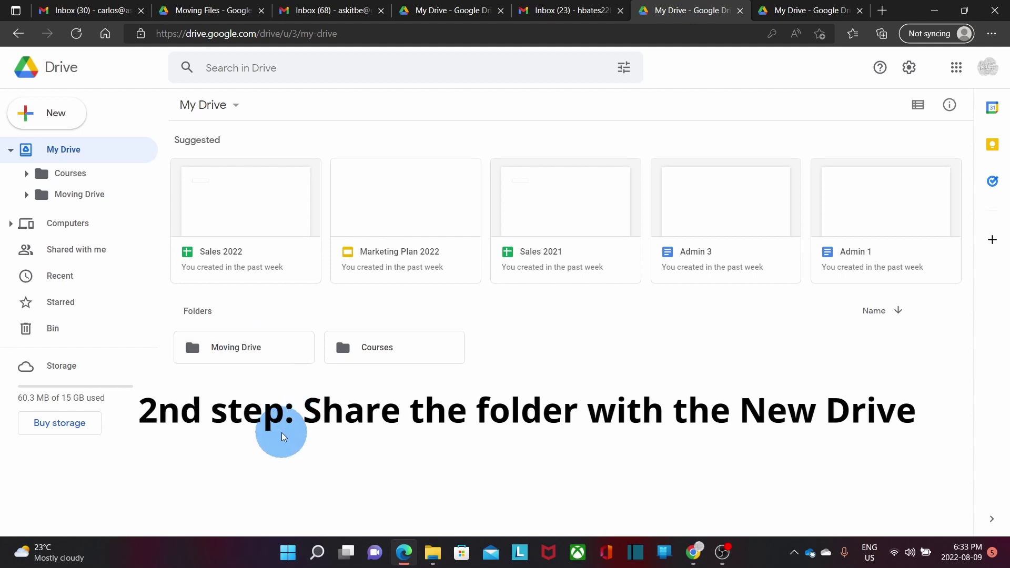
- Share the Moving Drive folder with the new account's e-mail address as Editor and send the notification
{"action": "right_click", "coordinate": [242, 347]}
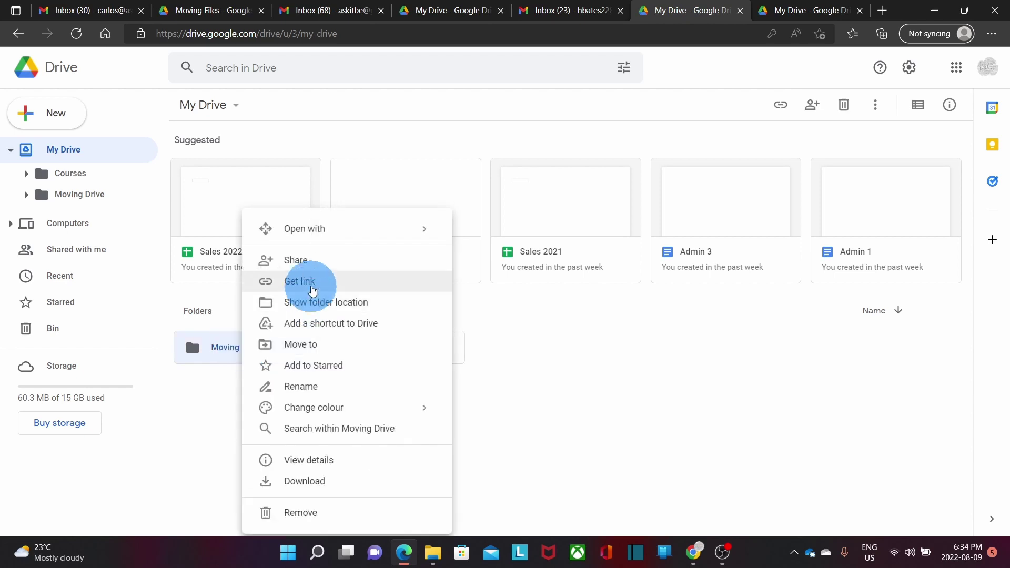
{"action": "left_click", "coordinate": [305, 263]}
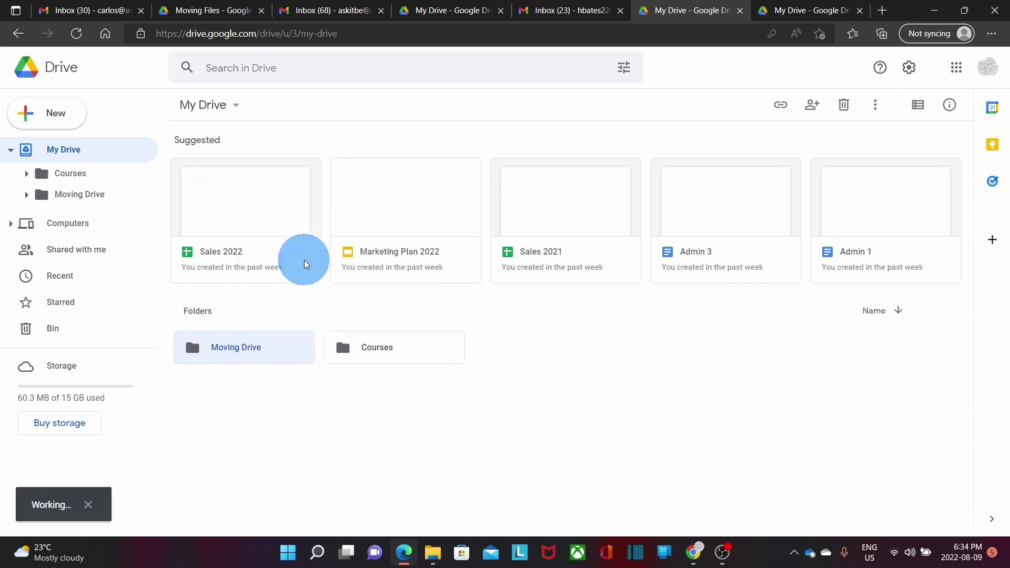
{"action": "key", "text": "ctrl+v"}
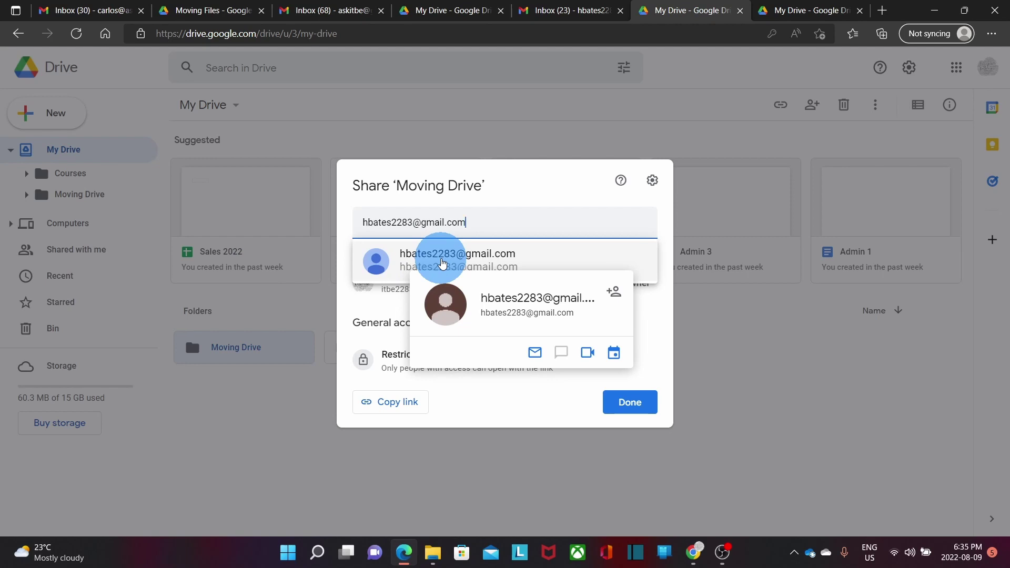
{"action": "left_click", "coordinate": [441, 262]}
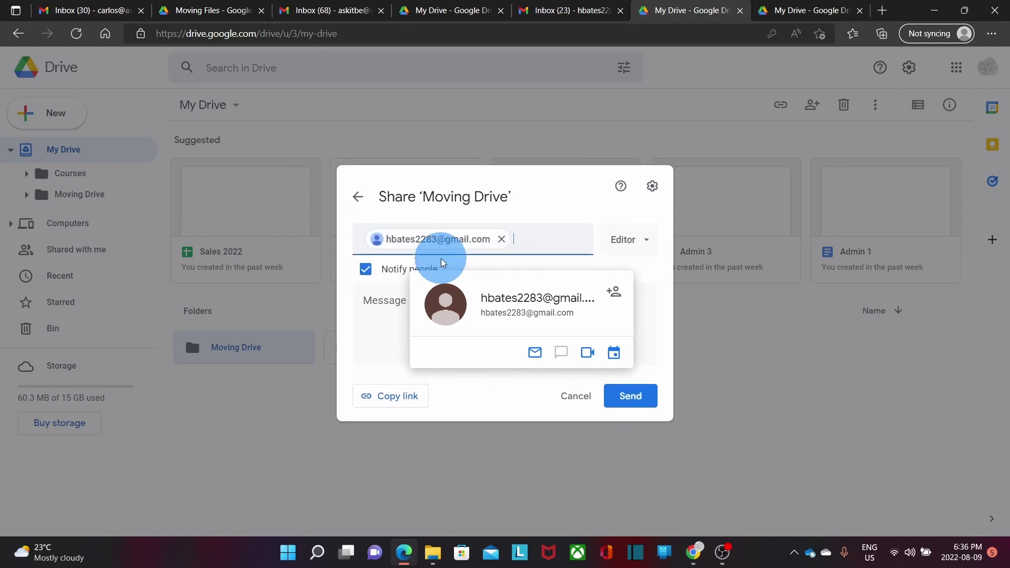
{"action": "left_click", "coordinate": [626, 241]}
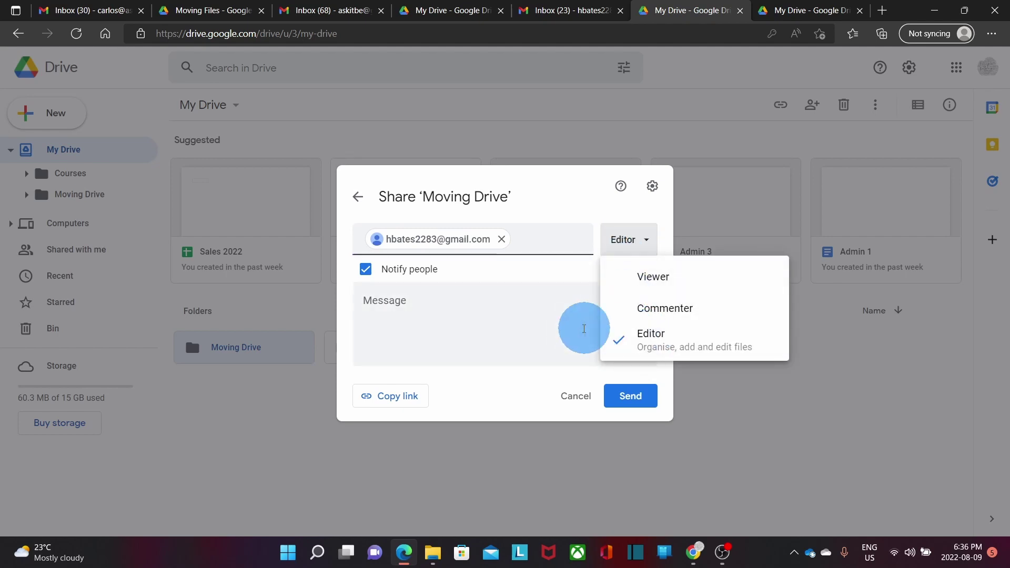
{"action": "left_click", "coordinate": [531, 307]}
{"action": "left_click", "coordinate": [630, 398]}
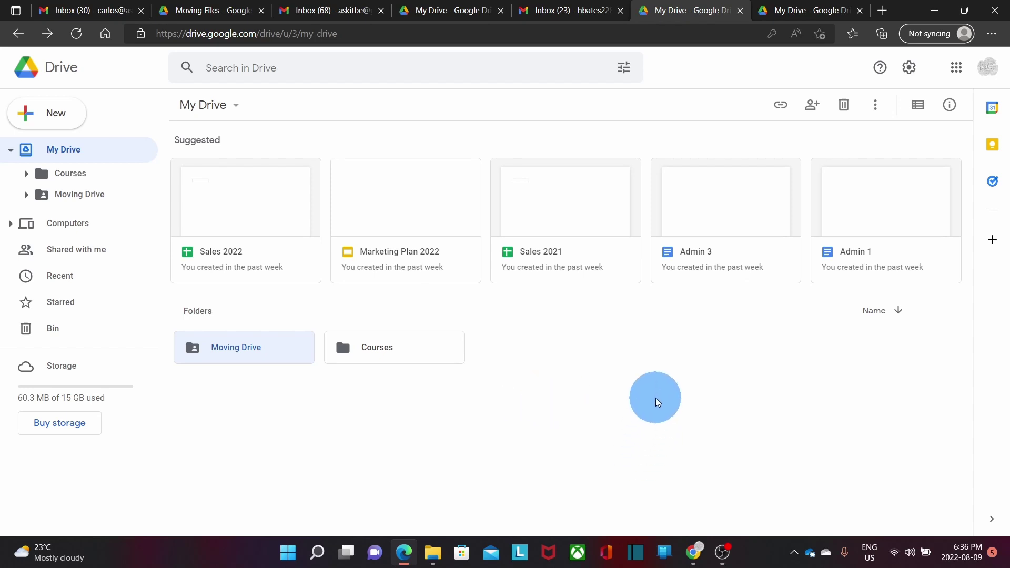
- In the new account's Drive, open the shared Moving Drive folder and inspect its Administration subfolder
{"action": "left_click", "coordinate": [808, 12]}
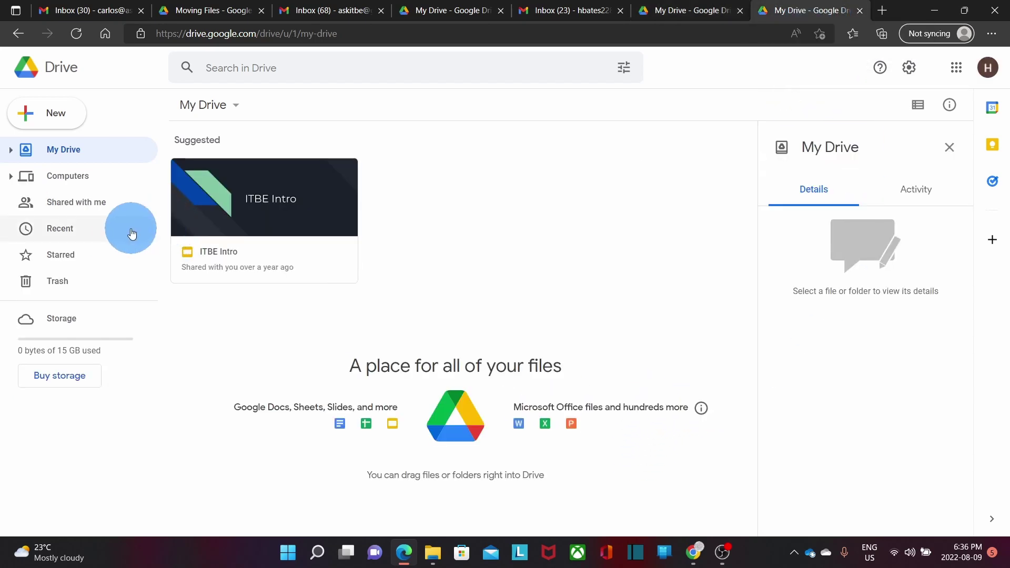
{"action": "left_click", "coordinate": [75, 205]}
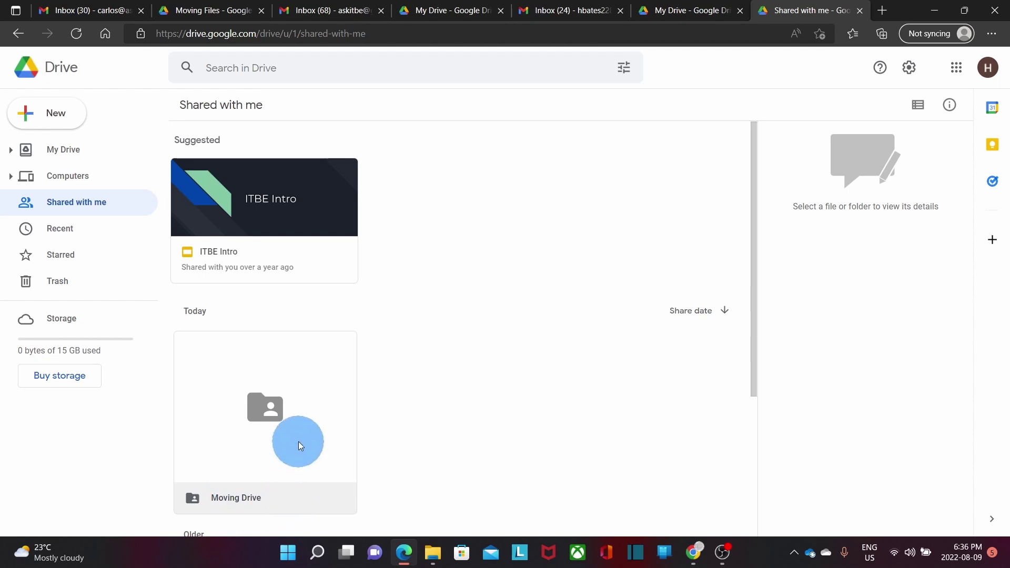
{"action": "double_click", "coordinate": [285, 406]}
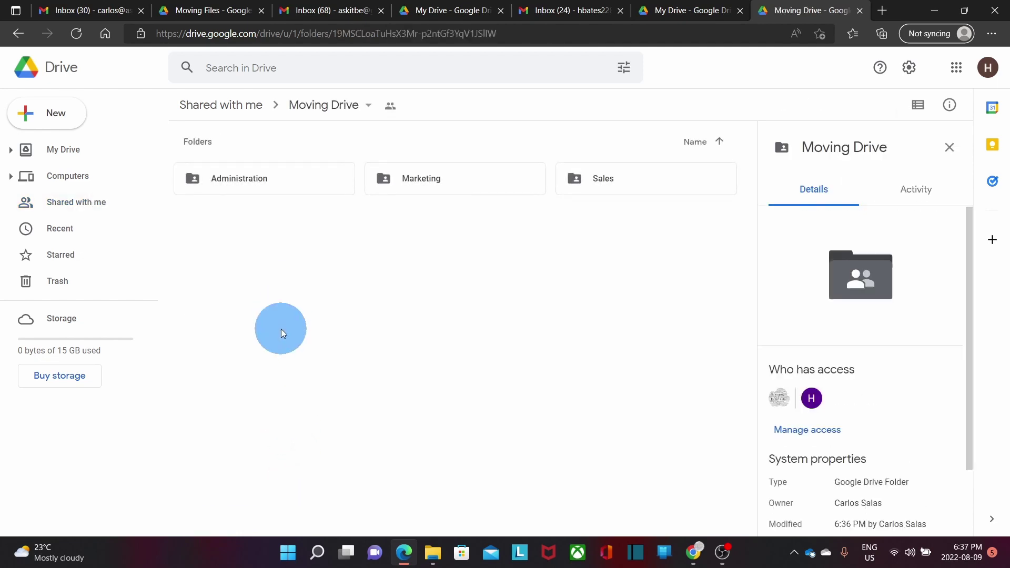
{"action": "double_click", "coordinate": [299, 185]}
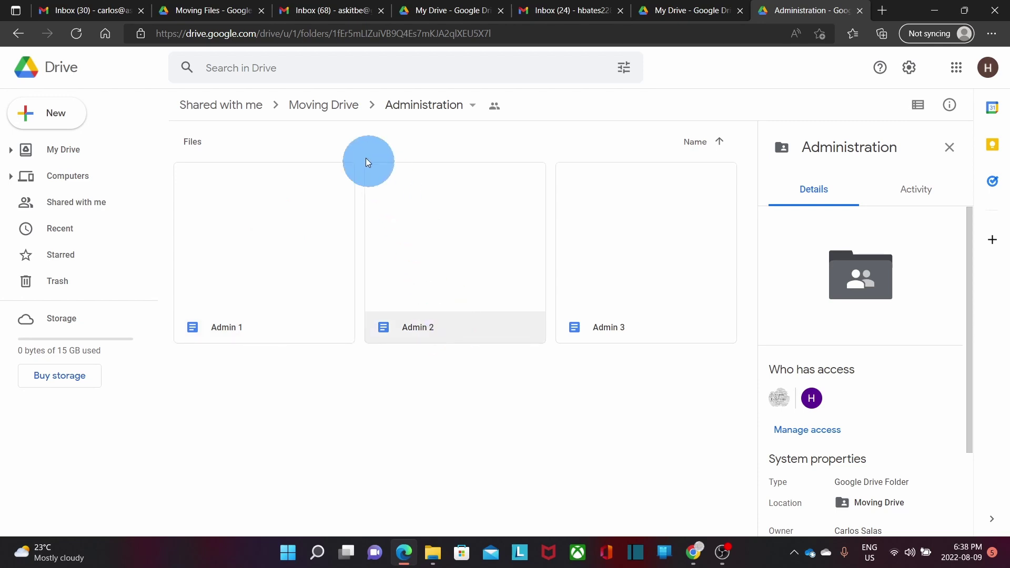
{"action": "left_click", "coordinate": [323, 109]}
- Review who has access to the Administration folder in its sharing settings and close them
{"action": "left_click", "coordinate": [312, 182]}
{"action": "right_click", "coordinate": [312, 181]}
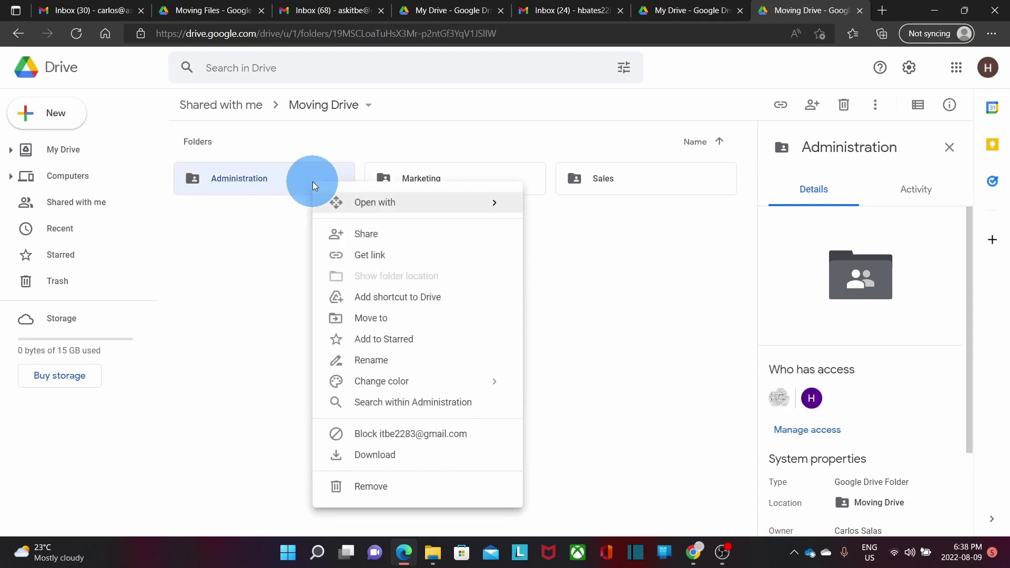
{"action": "left_click", "coordinate": [371, 236]}
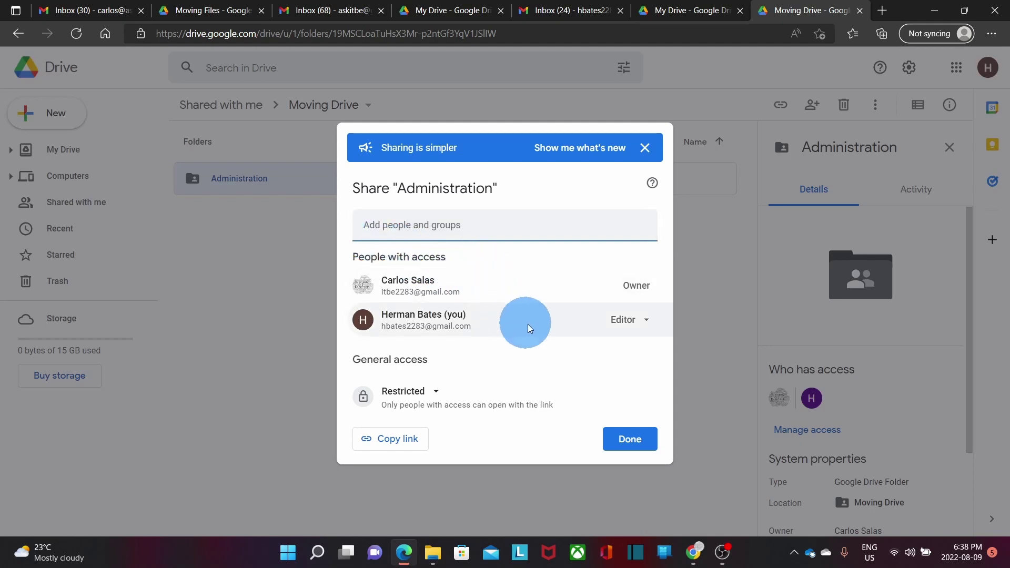
{"action": "mouse_move", "coordinate": [487, 320]}
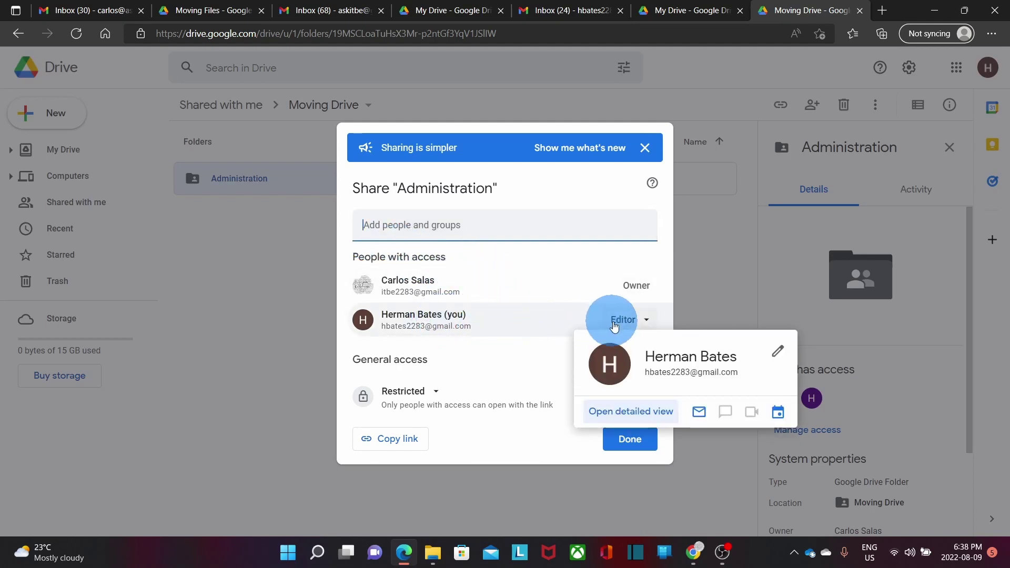
{"action": "mouse_move", "coordinate": [529, 345]}
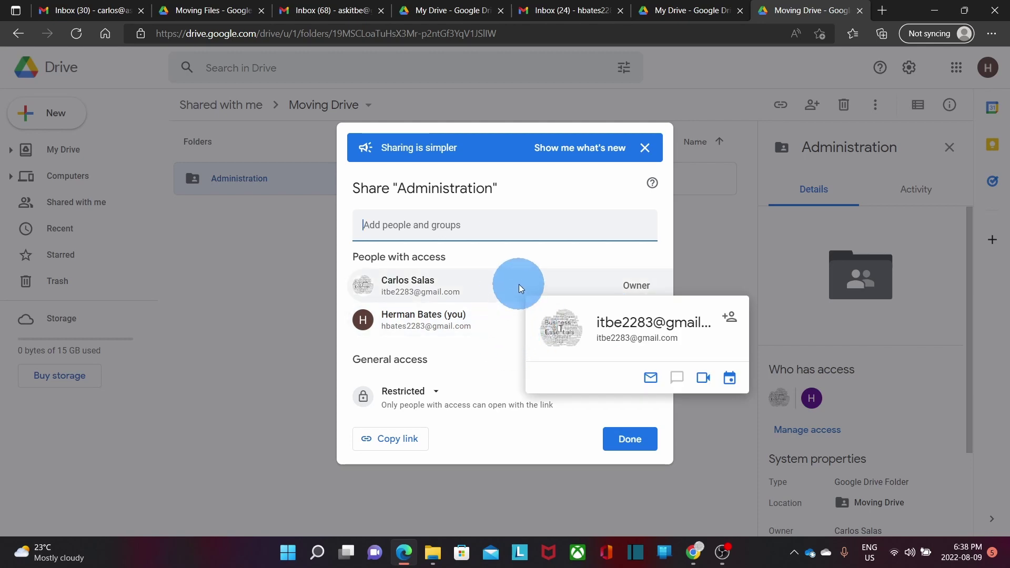
{"action": "left_click", "coordinate": [304, 276]}
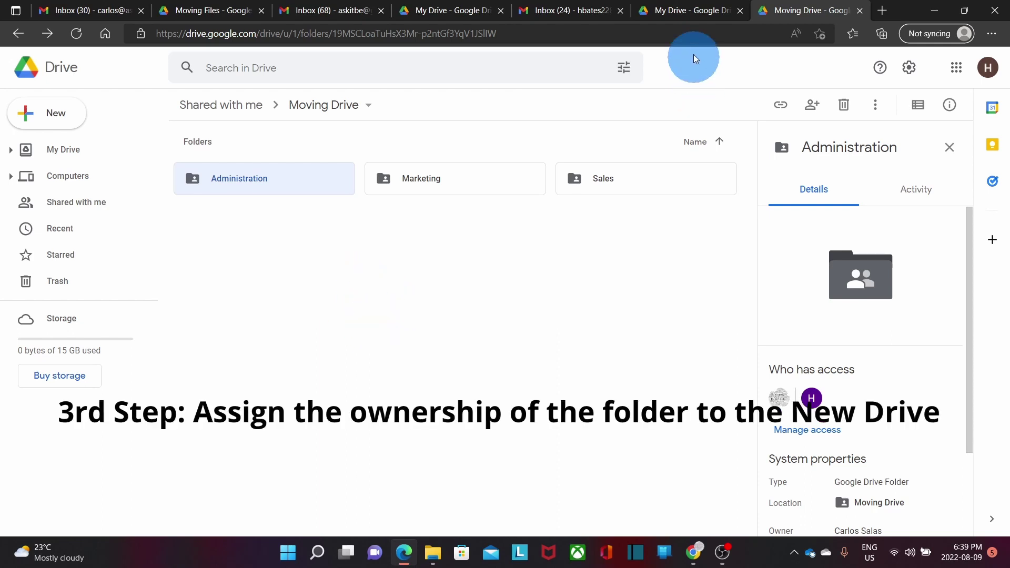
- Back in the original account's Drive, send the new account an invitation to take over ownership of the Moving Drive folder
{"action": "left_click", "coordinate": [687, 12]}
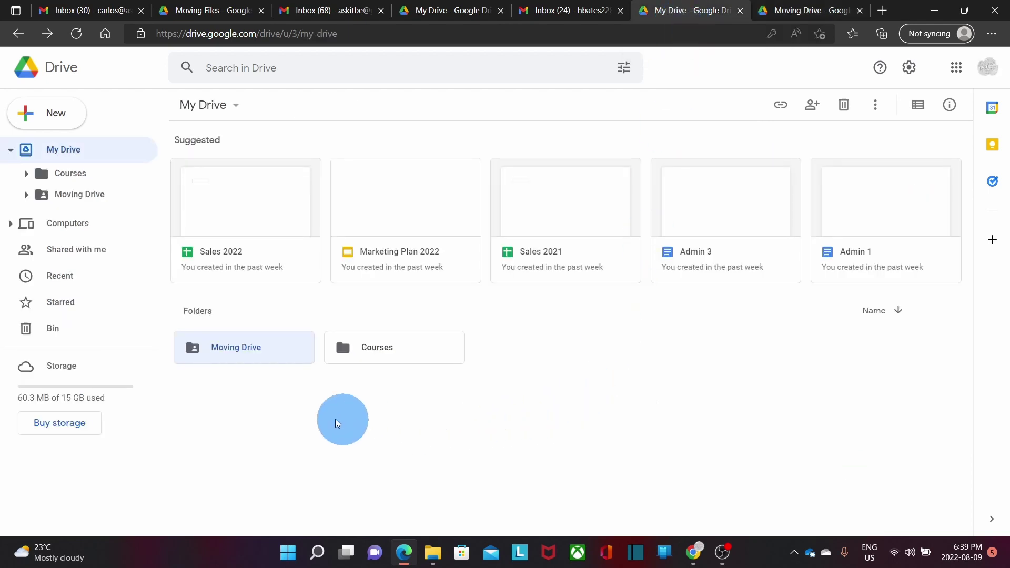
{"action": "right_click", "coordinate": [247, 347]}
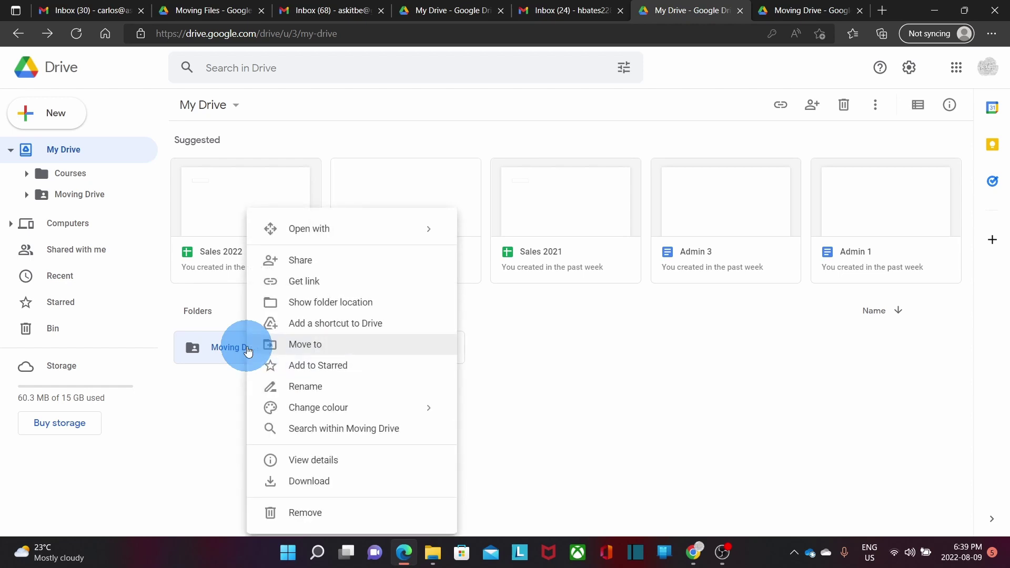
{"action": "left_click", "coordinate": [317, 265]}
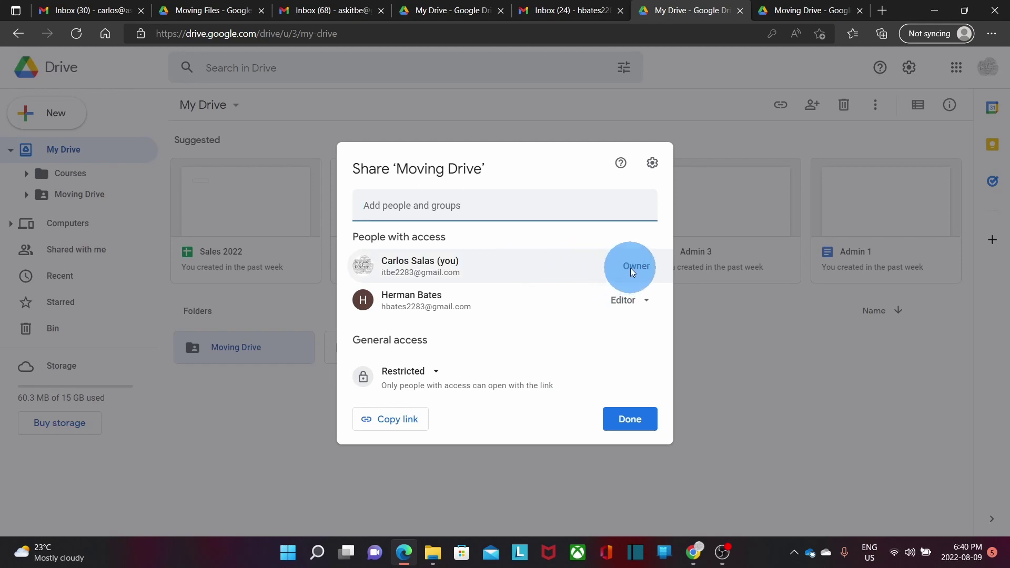
{"action": "left_click", "coordinate": [629, 301]}
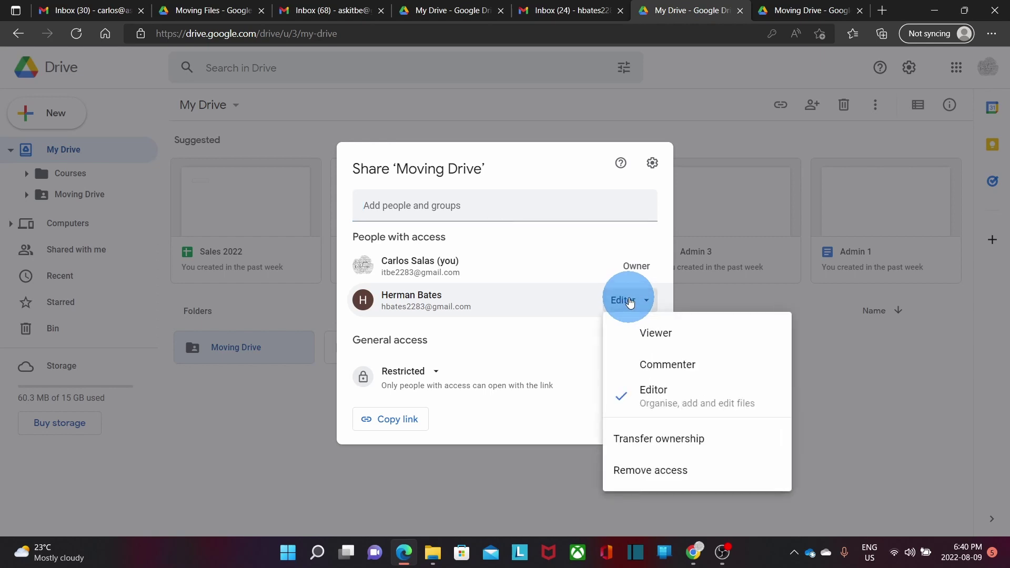
{"action": "left_click", "coordinate": [650, 441]}
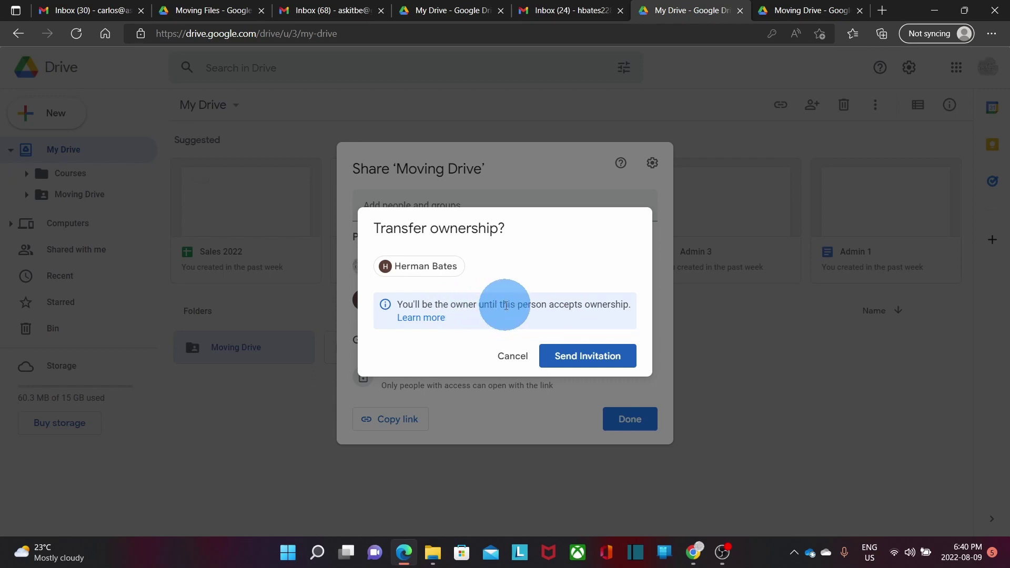
{"action": "left_click", "coordinate": [572, 358]}
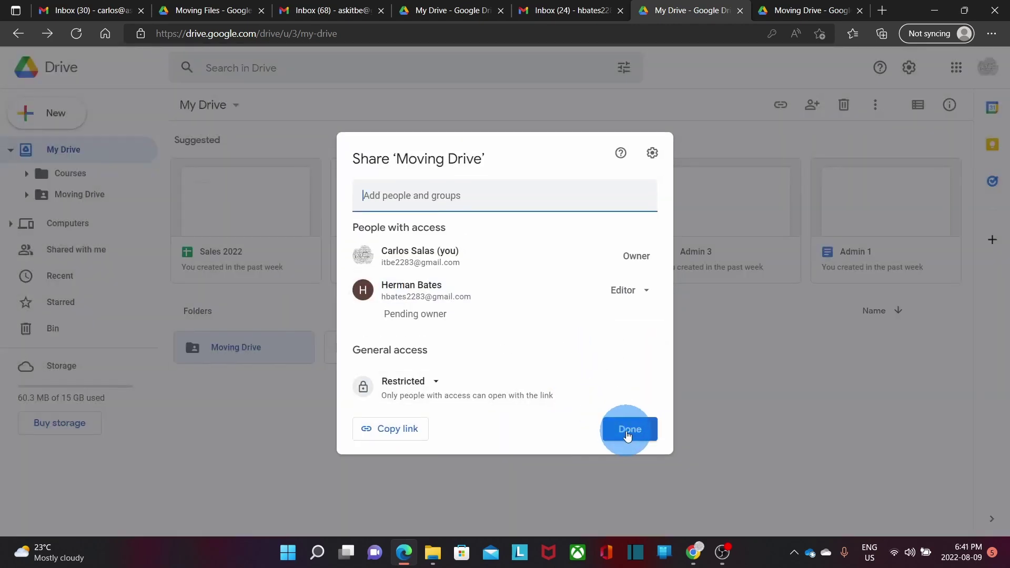
{"action": "left_click", "coordinate": [628, 435]}
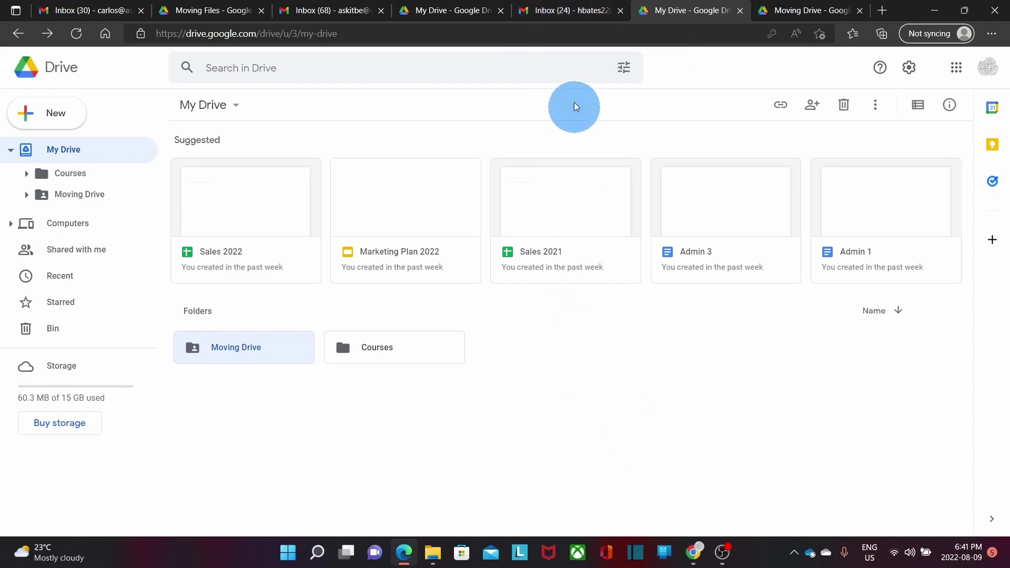
- In the new account's Drive, accept ownership of the shared Moving Drive folder and view it in My Drive
{"action": "left_click", "coordinate": [562, 14]}
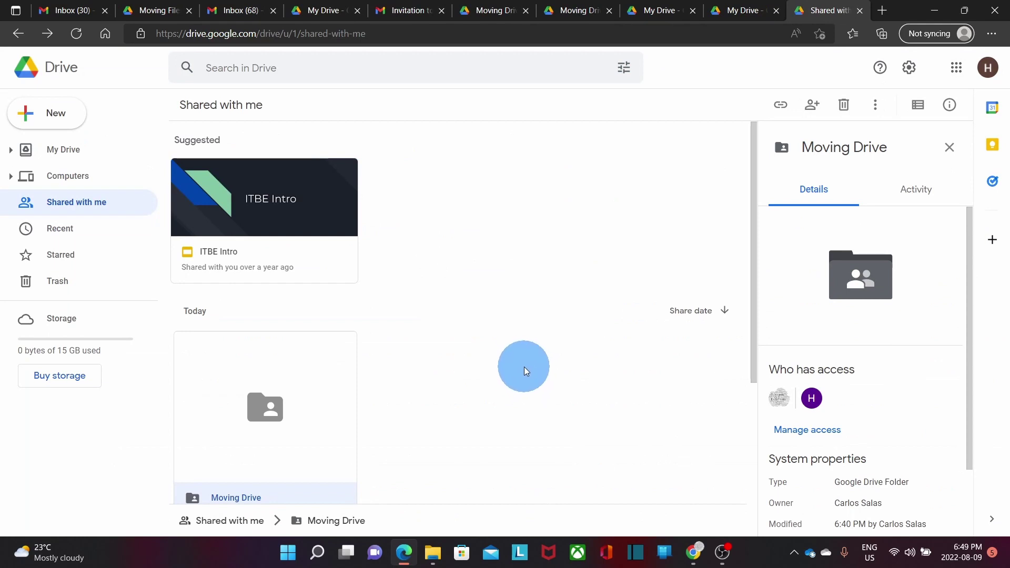
{"action": "scroll", "coordinate": [318, 352], "scroll_direction": "down", "scroll_amount": 1}
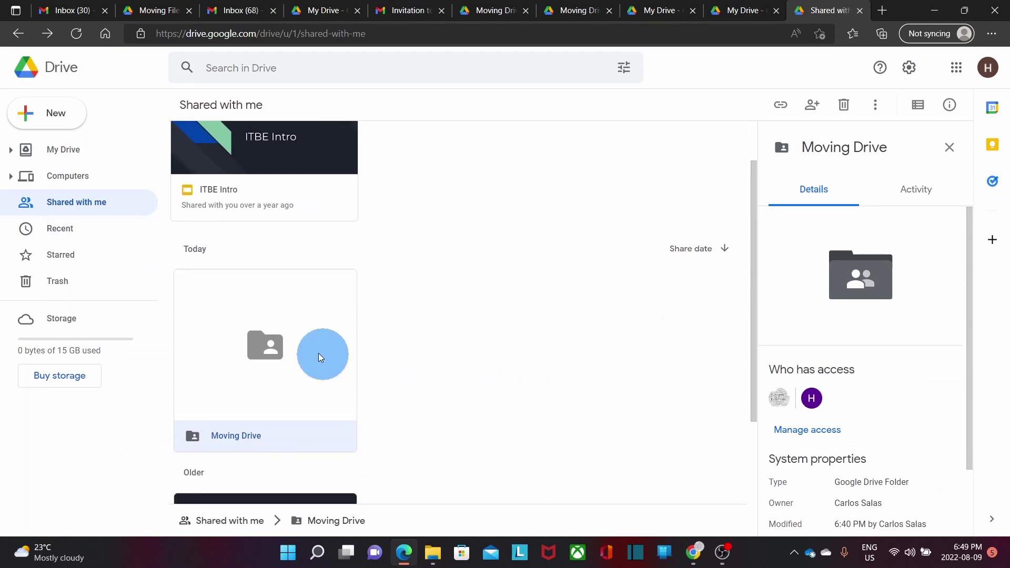
{"action": "right_click", "coordinate": [263, 347]}
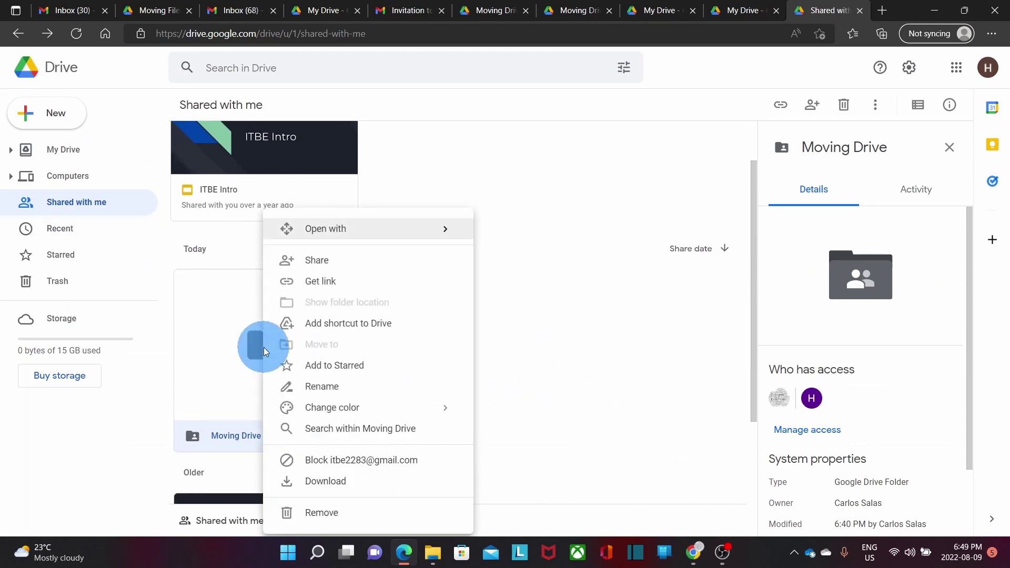
{"action": "left_click", "coordinate": [327, 261]}
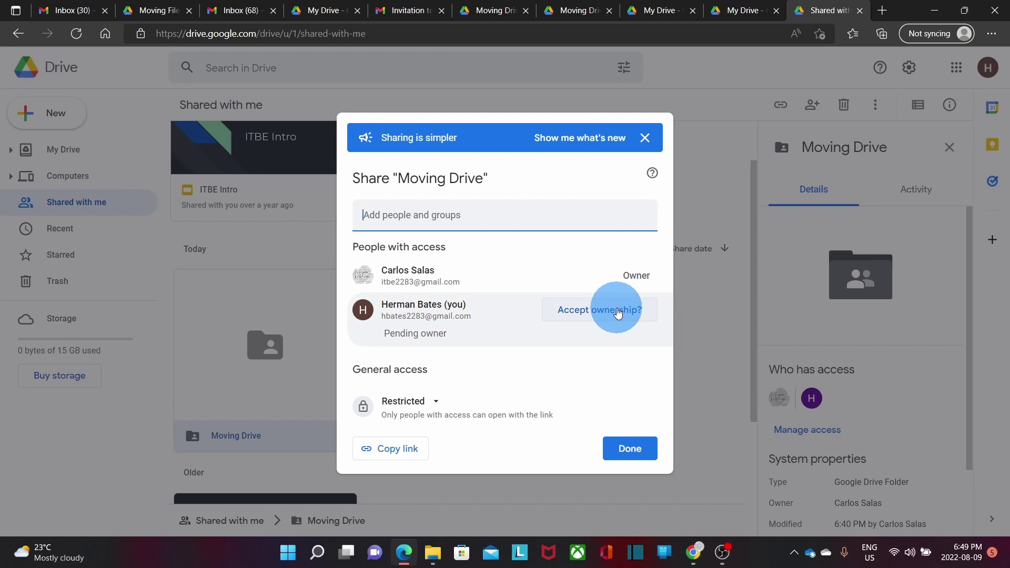
{"action": "left_click", "coordinate": [618, 314]}
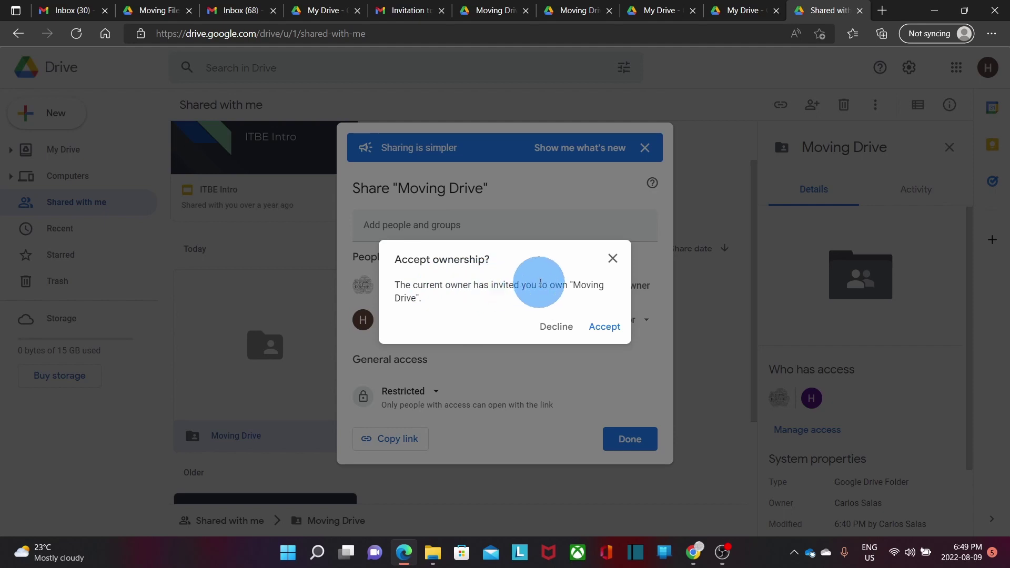
{"action": "left_click", "coordinate": [607, 331]}
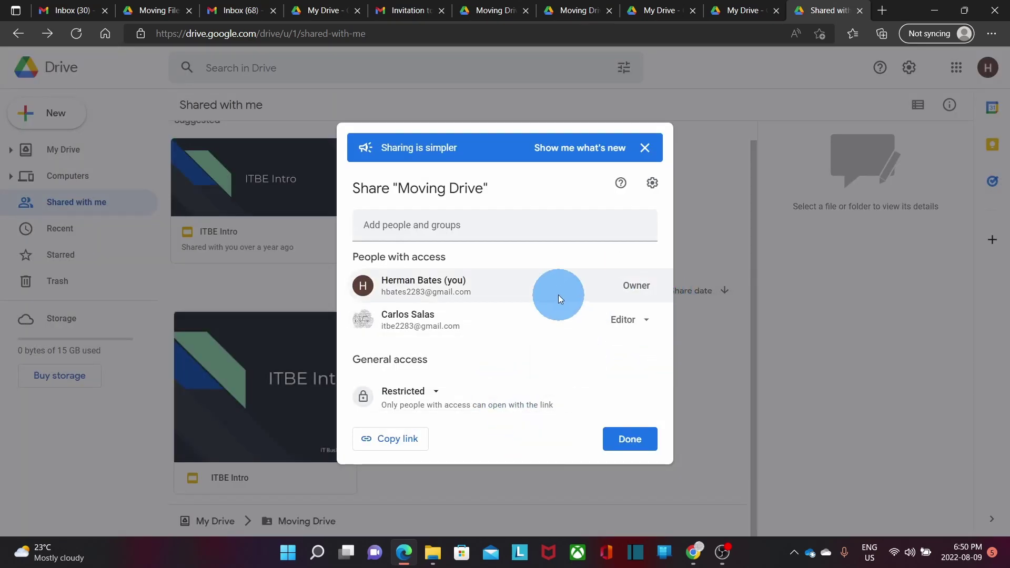
{"action": "mouse_move", "coordinate": [515, 286]}
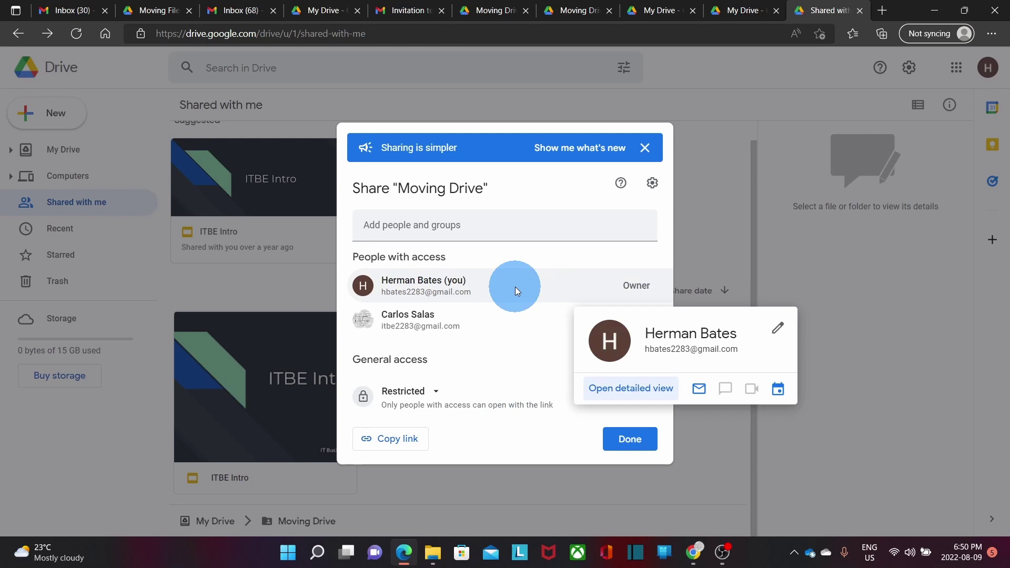
{"action": "left_click", "coordinate": [624, 441]}
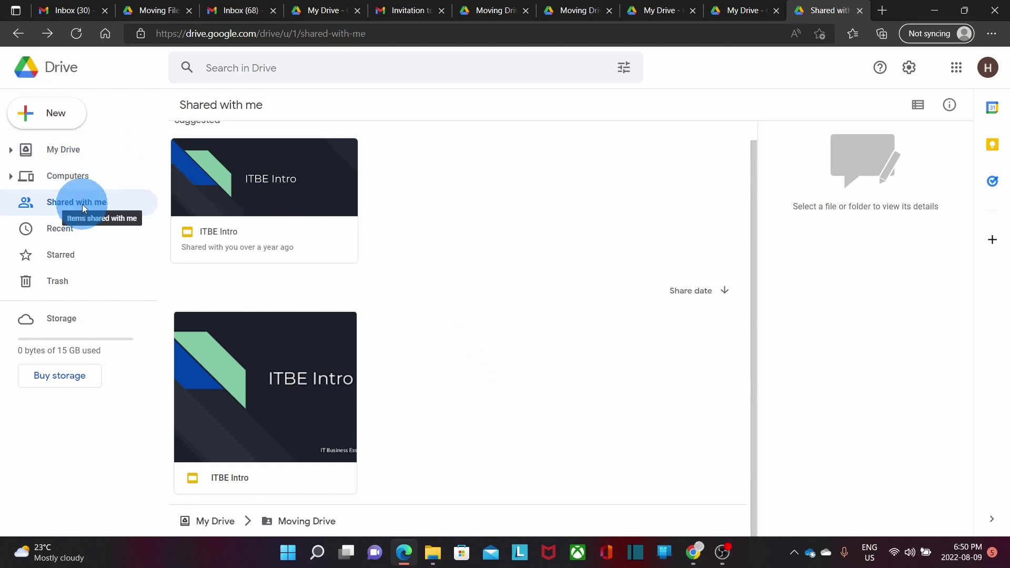
{"action": "left_click", "coordinate": [68, 150]}
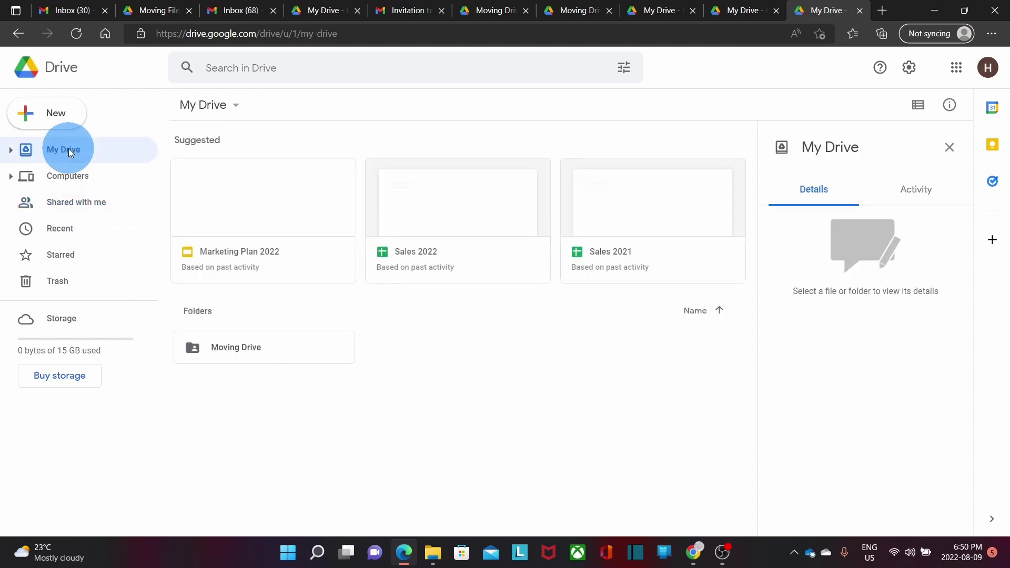
{"action": "left_click", "coordinate": [241, 405]}
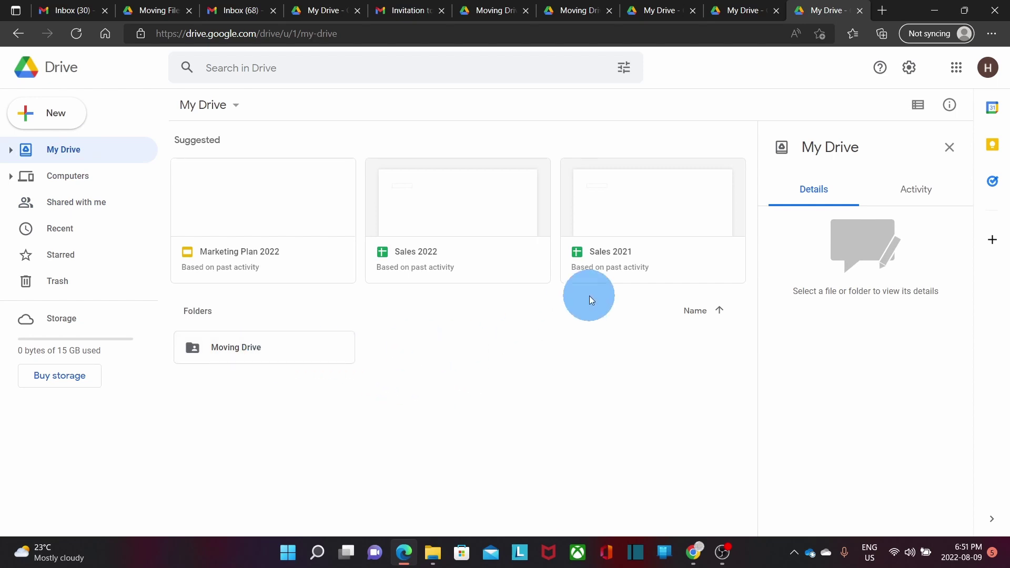
- In the original account's My Drive, review who has access to the Moving Drive folder and close its sharing settings
{"action": "left_click", "coordinate": [576, 11]}
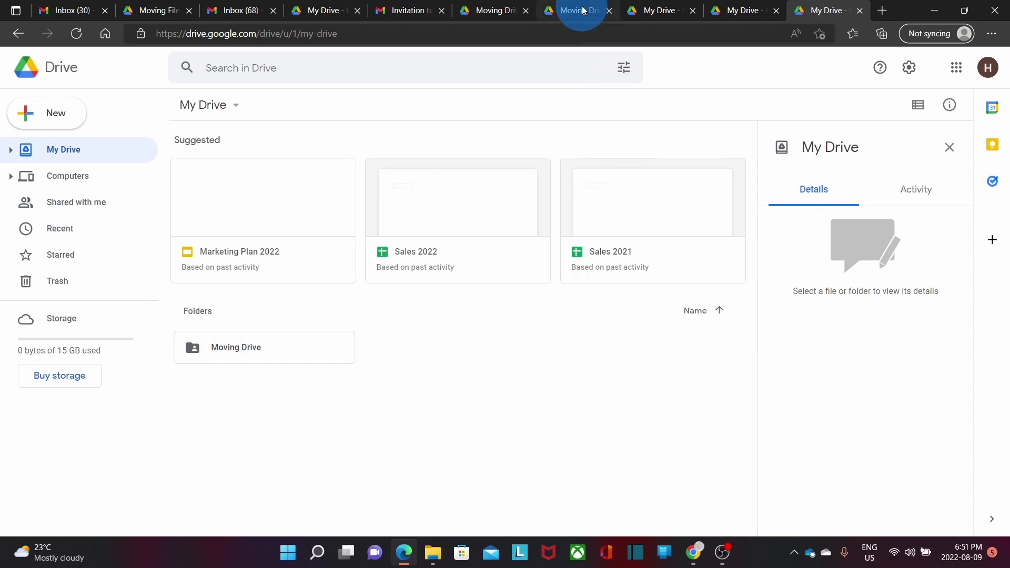
{"action": "left_click", "coordinate": [72, 152]}
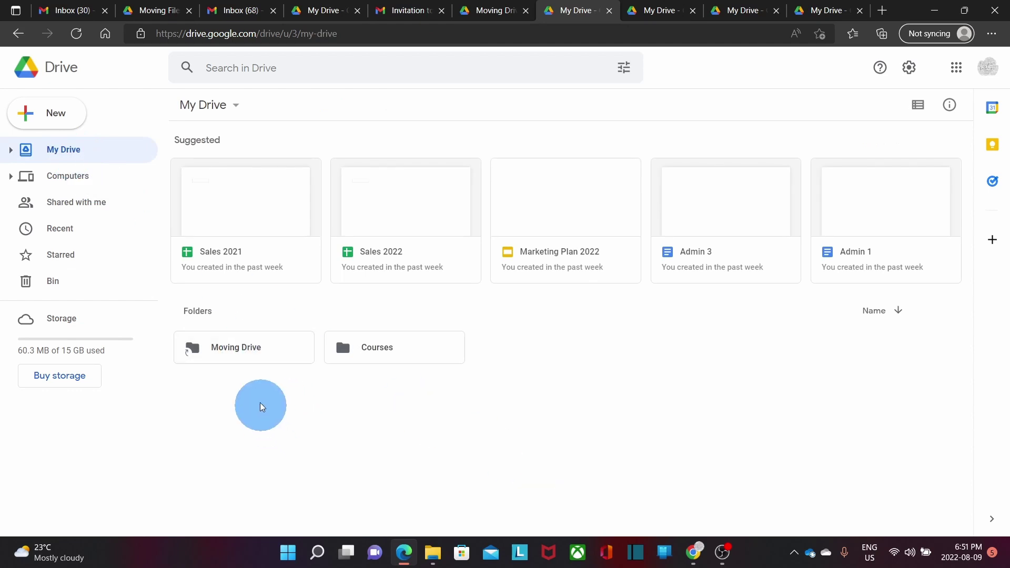
{"action": "right_click", "coordinate": [244, 349]}
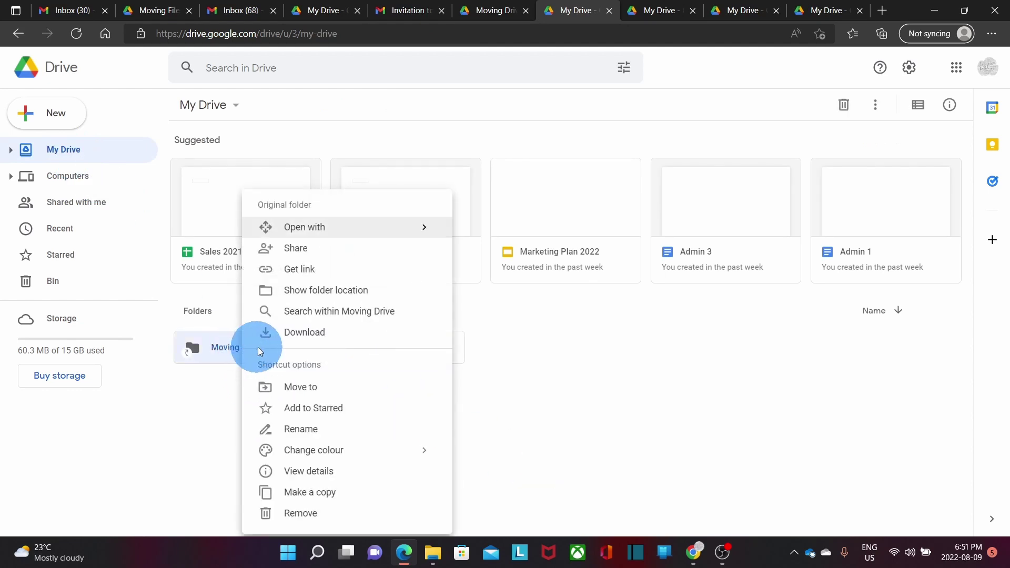
{"action": "left_click", "coordinate": [317, 253]}
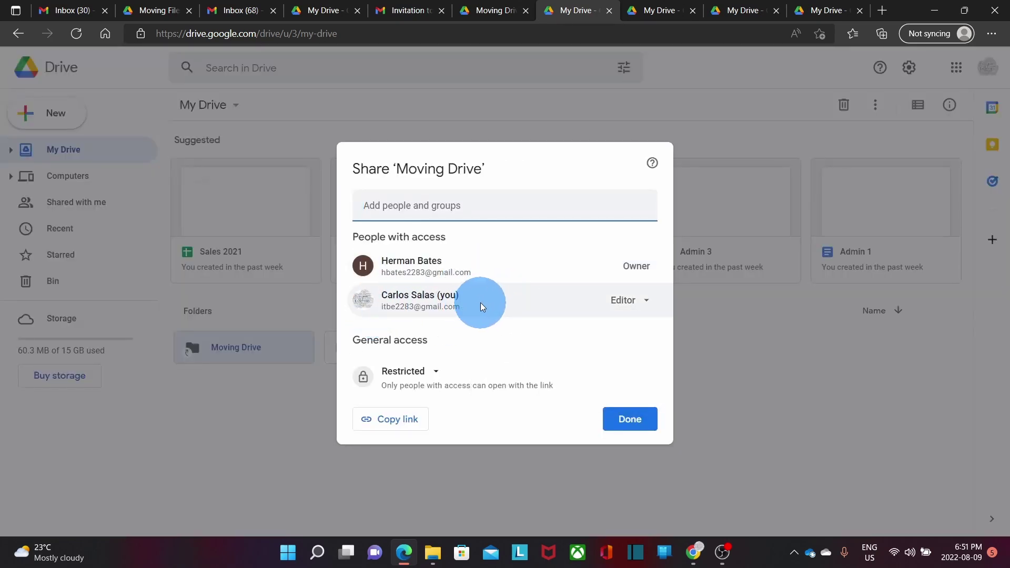
{"action": "mouse_move", "coordinate": [478, 302]}
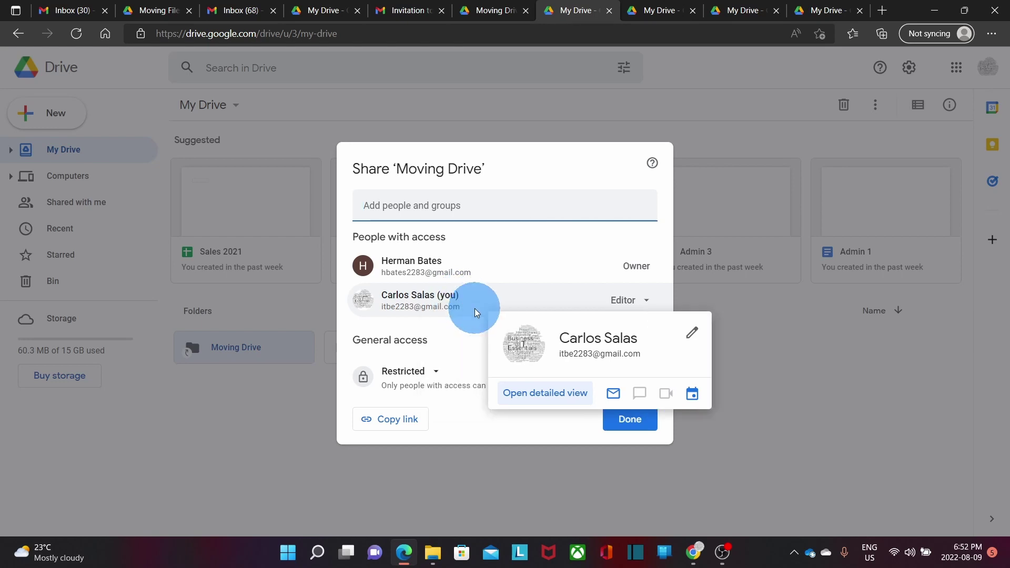
{"action": "mouse_move", "coordinate": [491, 270]}
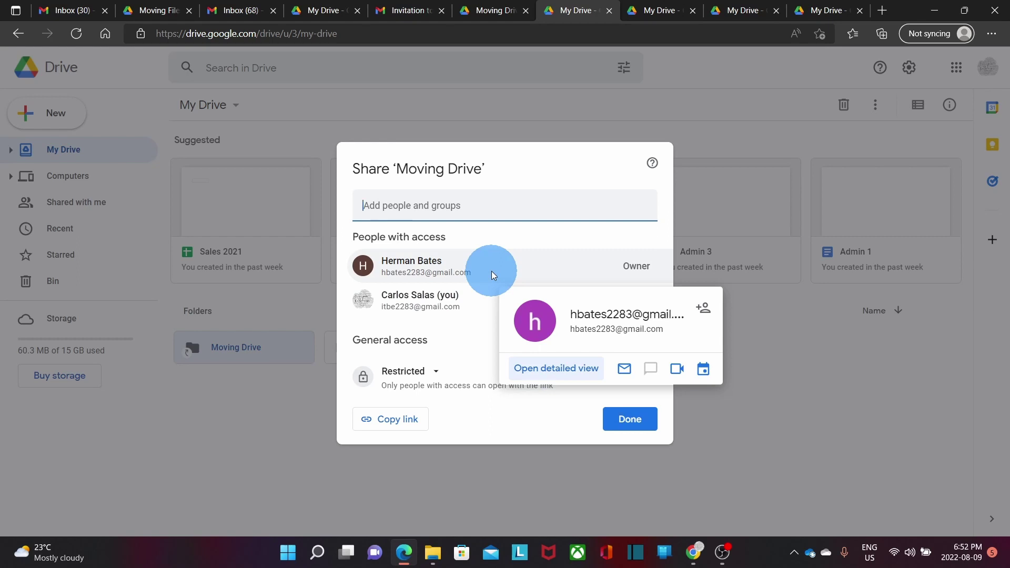
{"action": "left_click", "coordinate": [627, 421]}
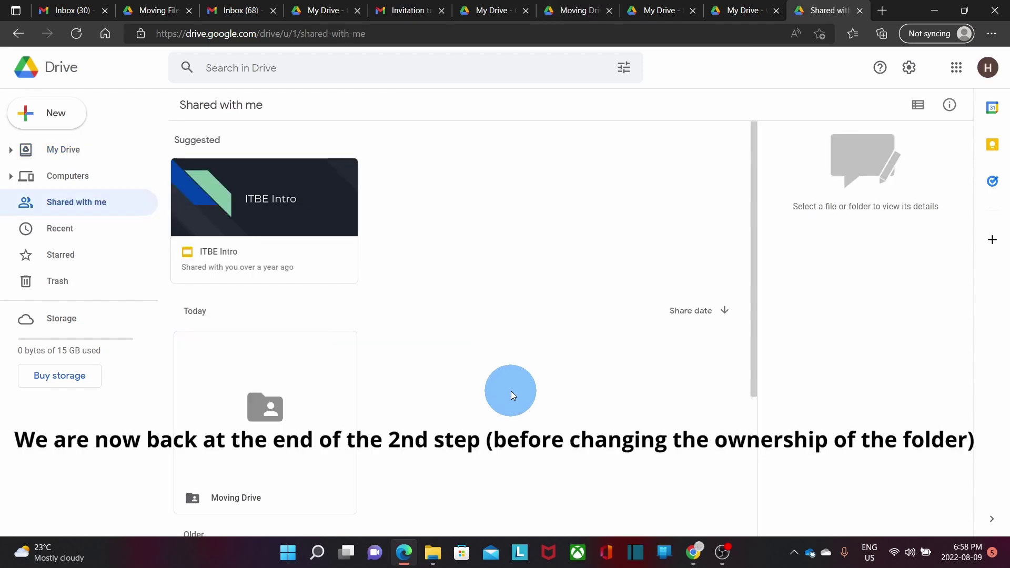
- In the new account's Drive, make copies of Admin 1, Admin 2 and Admin 3 in the shared Moving Drive's Administration folder
{"action": "double_click", "coordinate": [260, 422]}
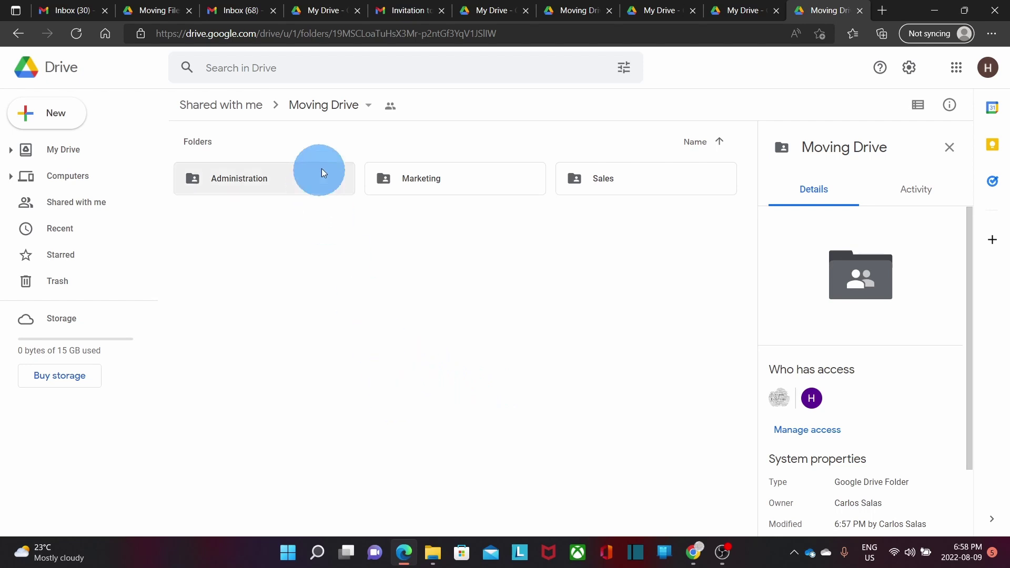
{"action": "double_click", "coordinate": [289, 182]}
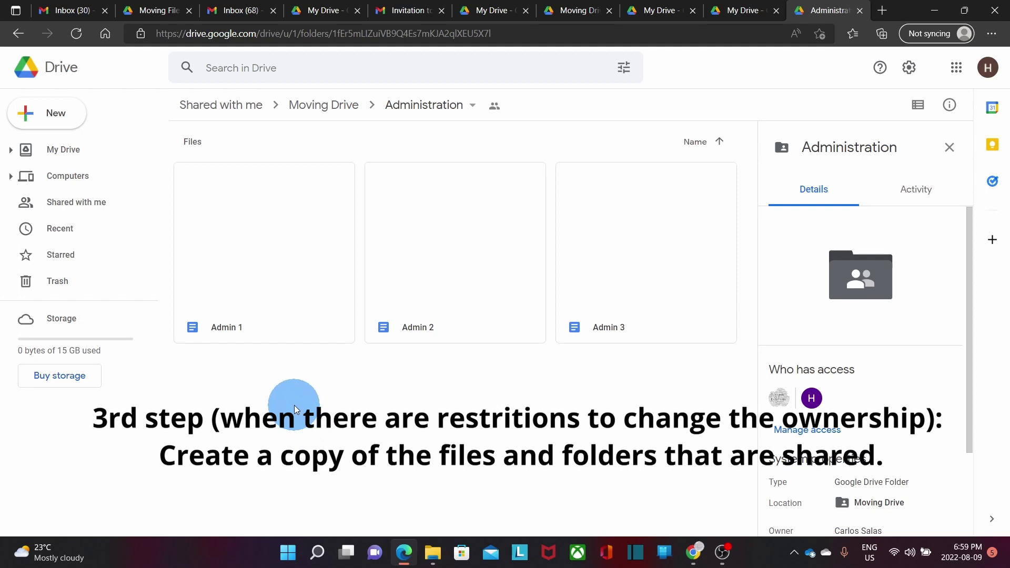
{"action": "left_click_drag", "start_coordinate": [295, 405], "coordinate": [653, 323]}
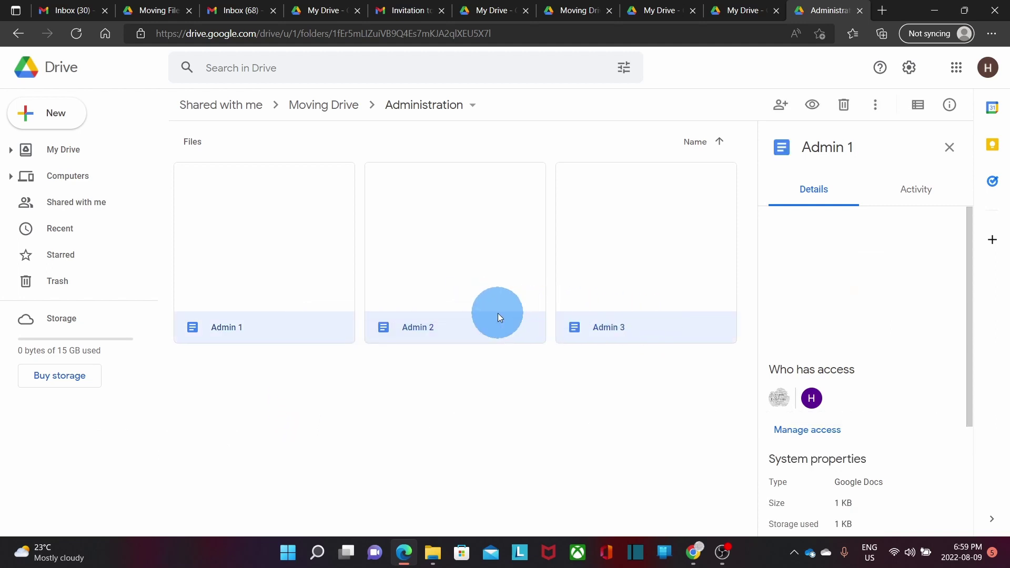
{"action": "right_click", "coordinate": [463, 310]}
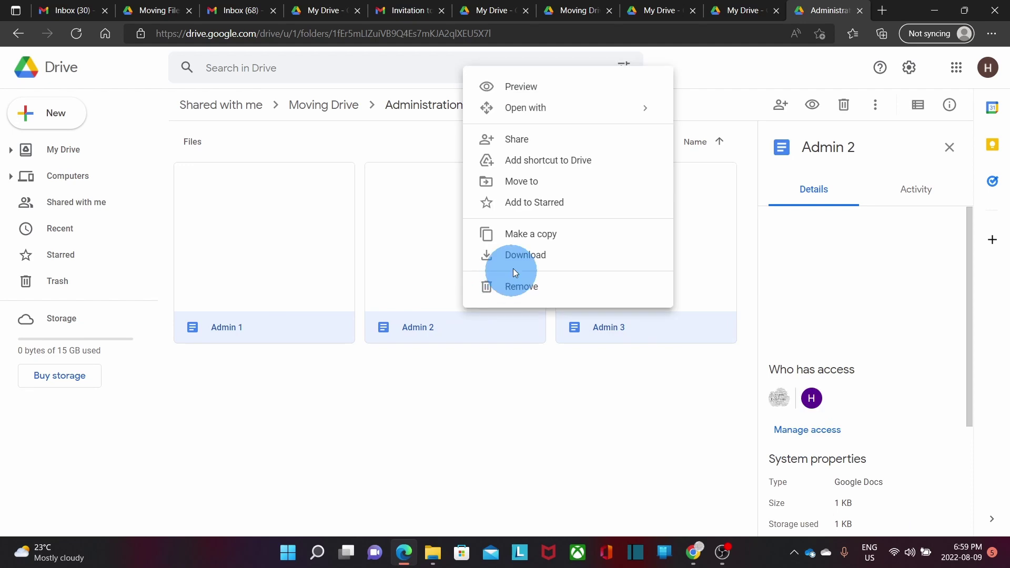
{"action": "left_click", "coordinate": [532, 238]}
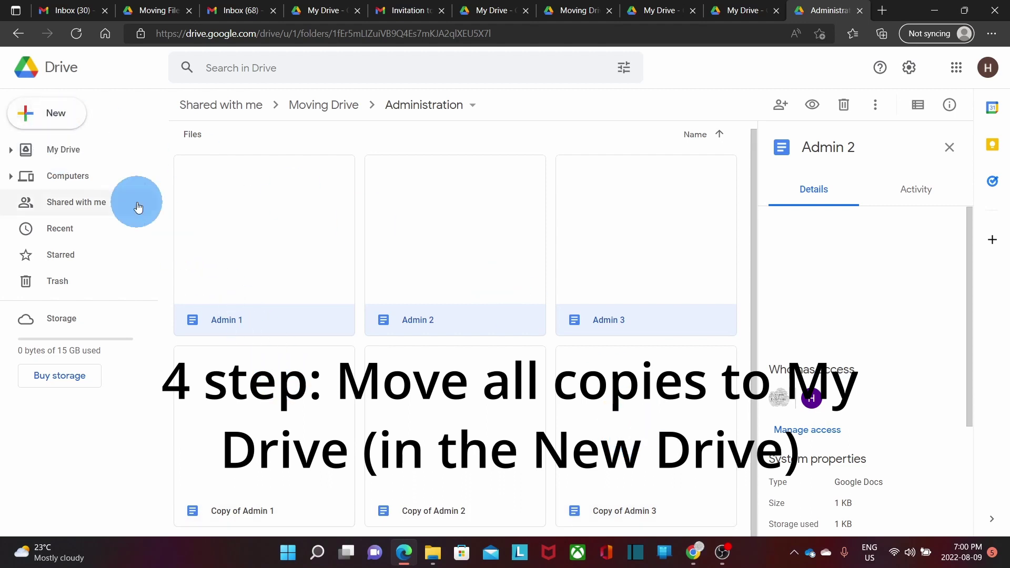
- Create a folder named My New Moving Drive in the new account's My Drive
{"action": "left_click", "coordinate": [74, 154]}
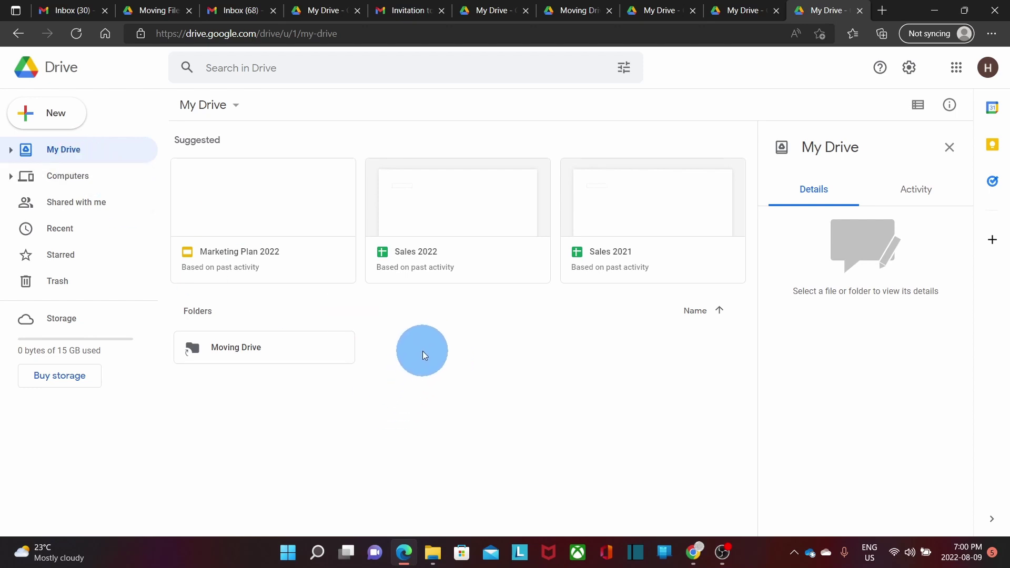
{"action": "right_click", "coordinate": [422, 351]}
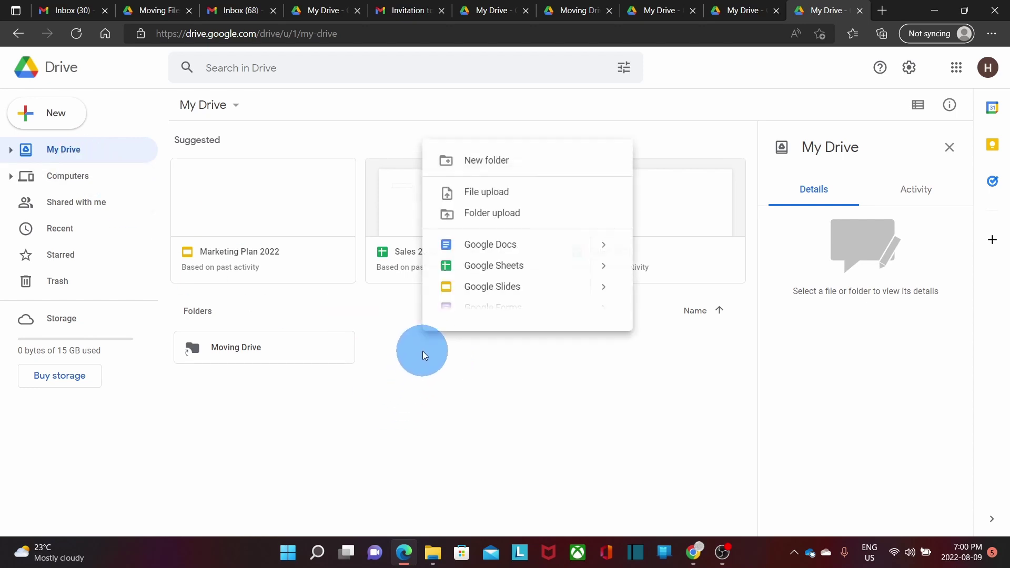
{"action": "left_click", "coordinate": [504, 164]}
{"action": "type", "text": "My New Moving Drive"}
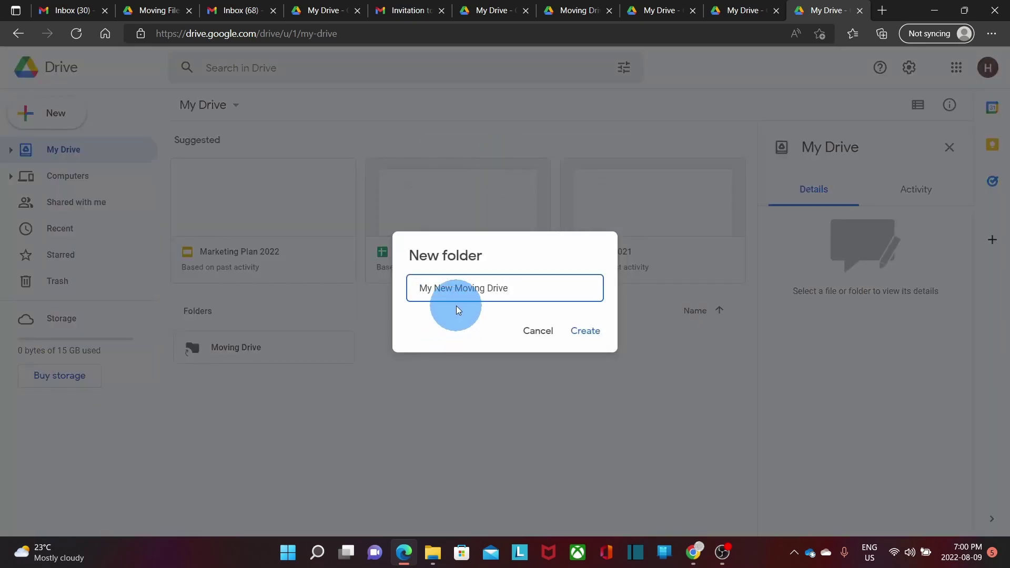
{"action": "left_click", "coordinate": [583, 333]}
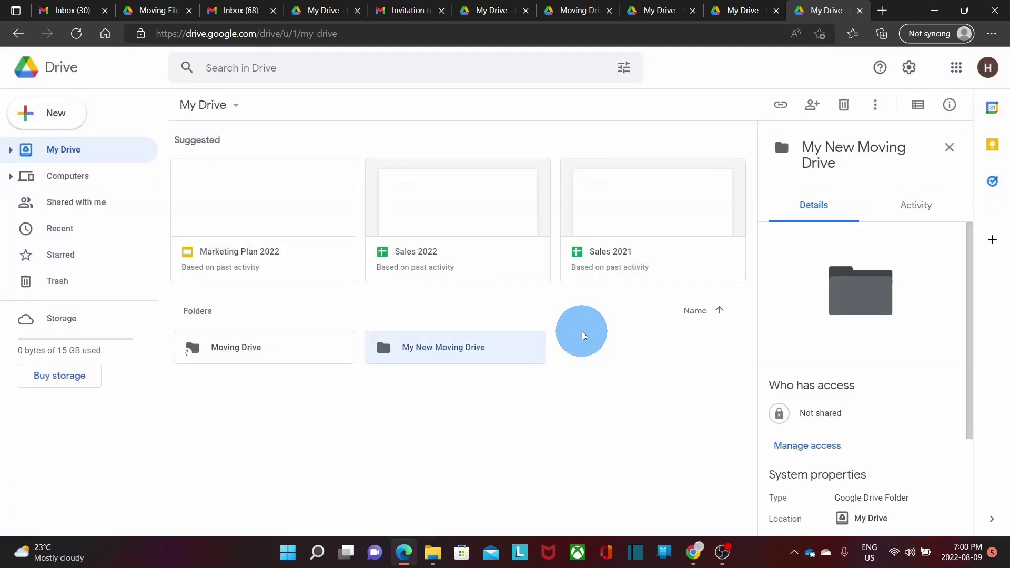
- Open the My New Moving Drive folder and create an Administration subfolder in it
{"action": "double_click", "coordinate": [468, 350]}
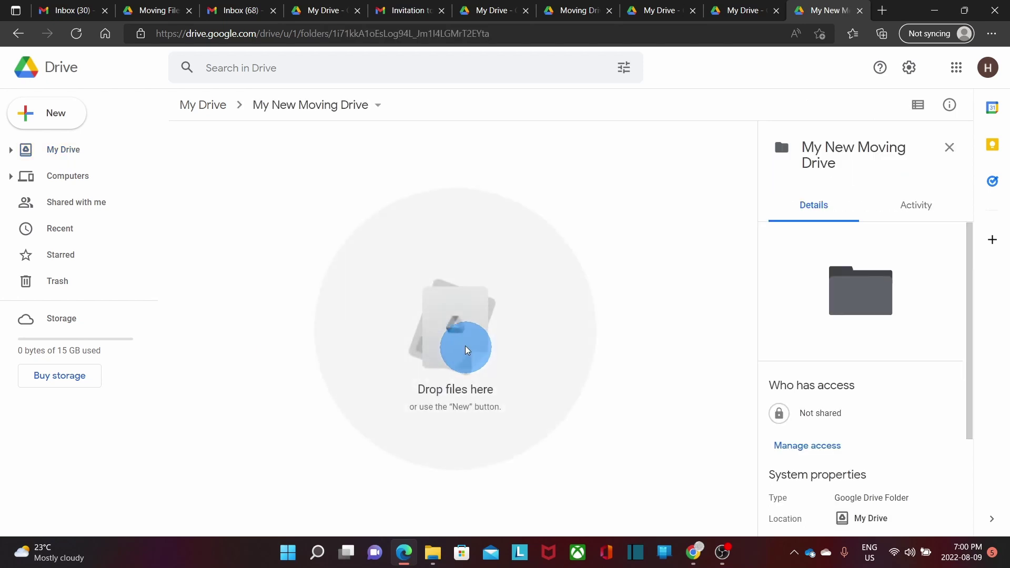
{"action": "left_click", "coordinate": [61, 120]}
{"action": "left_click", "coordinate": [57, 117]}
{"action": "type", "text": "Administration"}
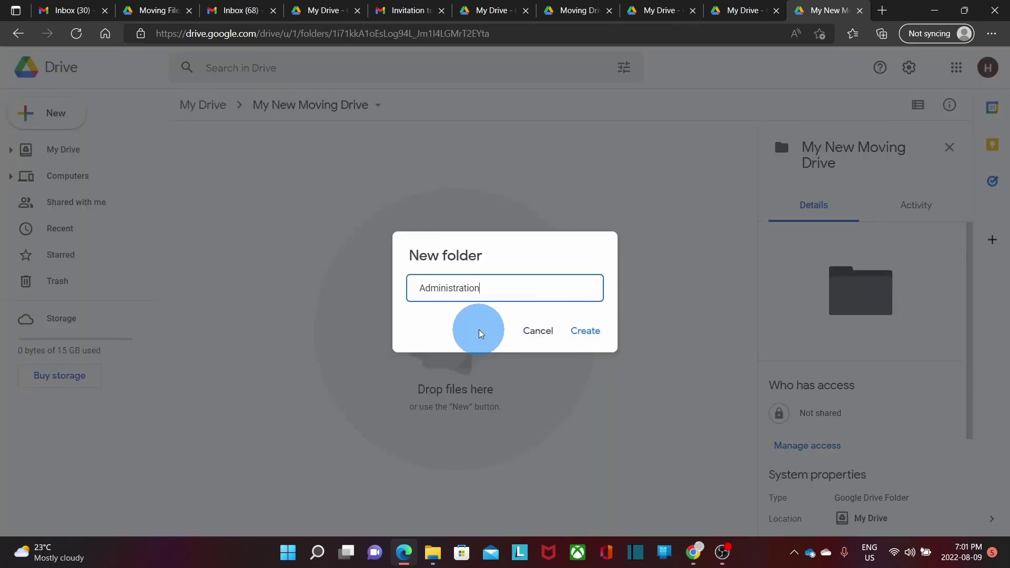
{"action": "left_click", "coordinate": [584, 335]}
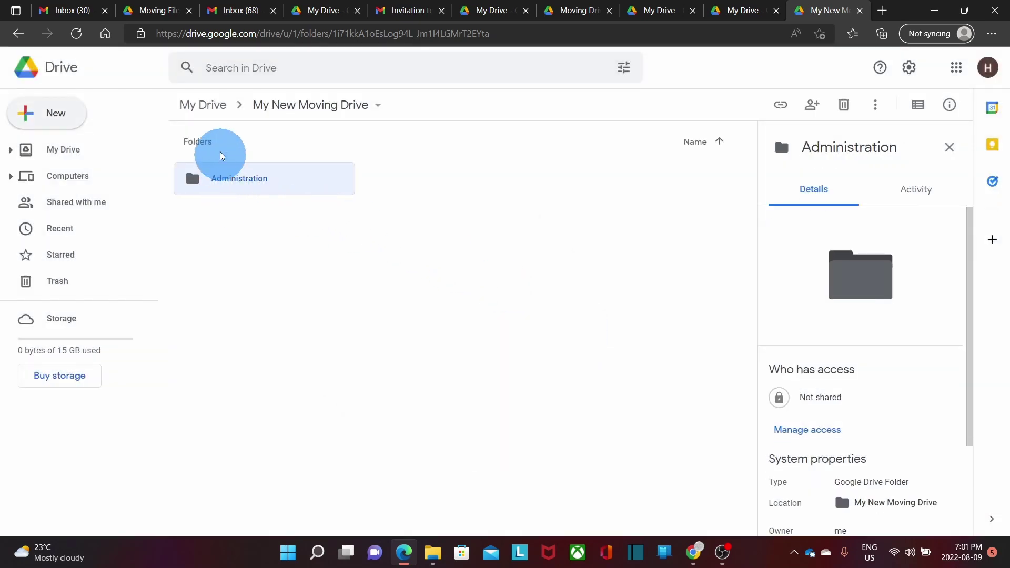
- Add two more subfolders named Sales and Marketing to the My New Moving Drive folder
{"action": "left_click", "coordinate": [312, 272]}
{"action": "type", "text": "Sales"}
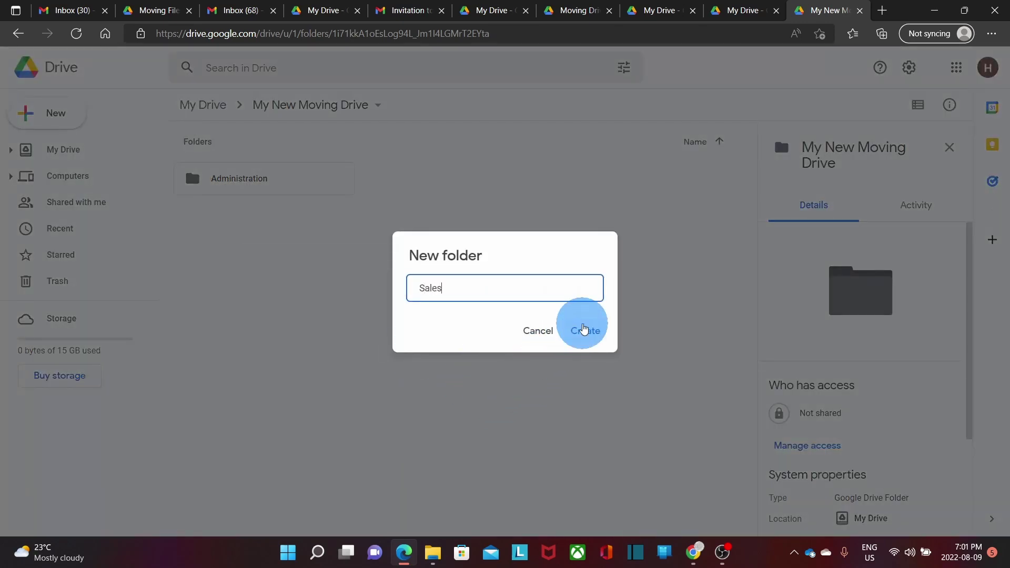
{"action": "left_click", "coordinate": [584, 331]}
{"action": "right_click", "coordinate": [373, 304]}
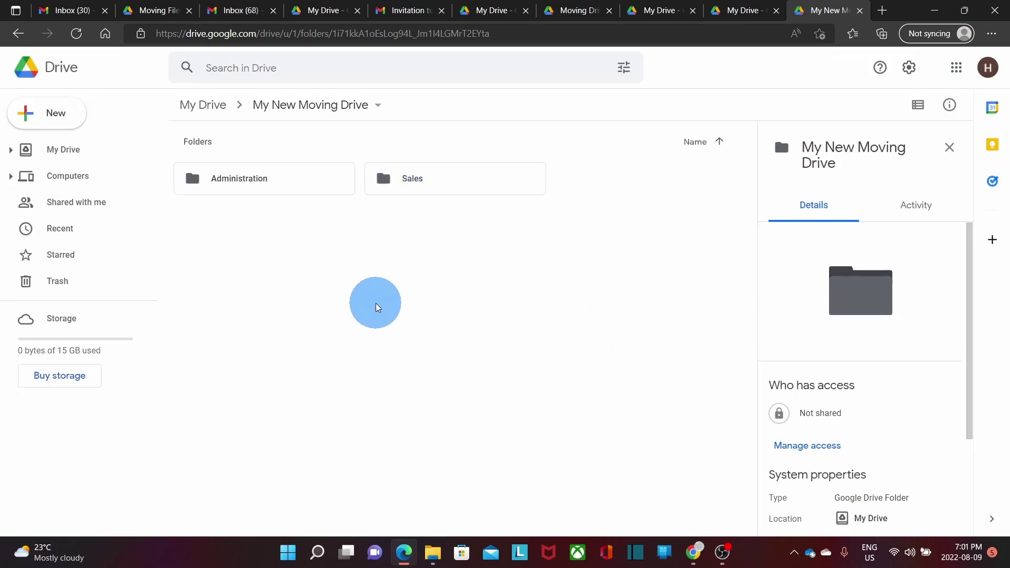
{"action": "left_click", "coordinate": [446, 328]}
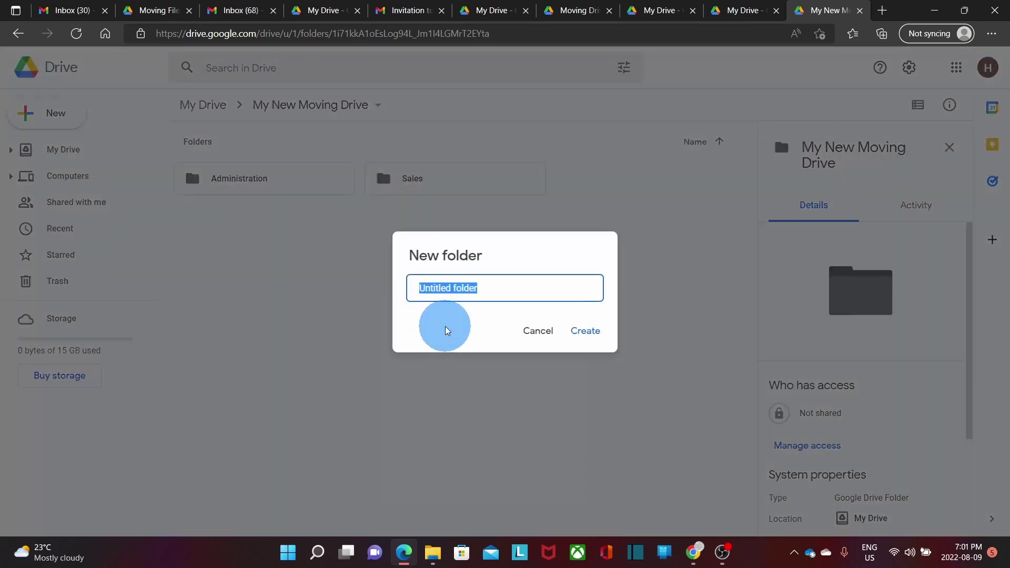
{"action": "type", "text": "Marketing"}
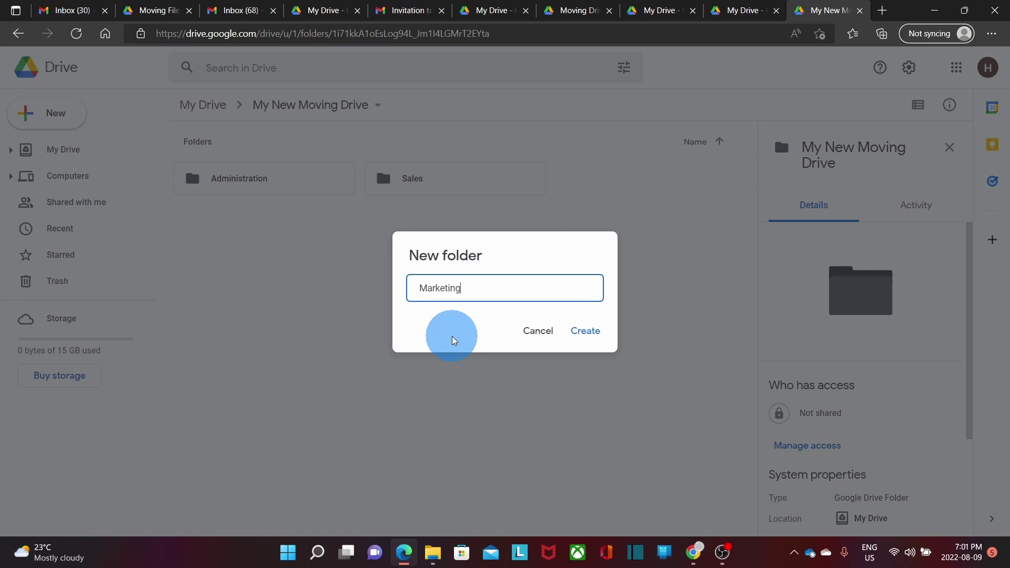
{"action": "left_click", "coordinate": [597, 335]}
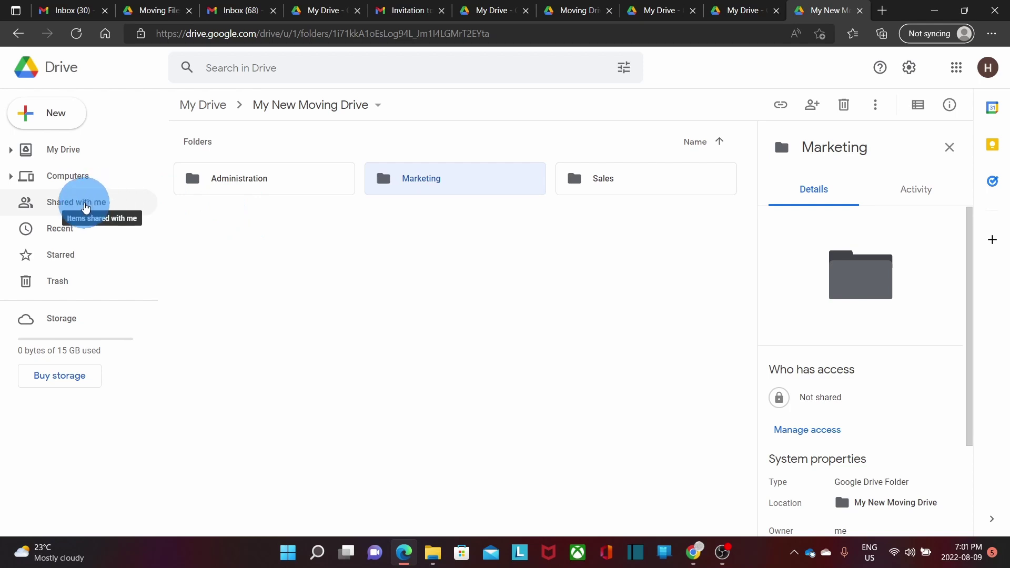
- Move Copy of Admin 1, 2 and 3 from the shared Moving Drive's Administration folder to My New Moving Drive's Administration folder, accepting the access change
{"action": "left_click", "coordinate": [85, 206]}
{"action": "left_click", "coordinate": [257, 404]}
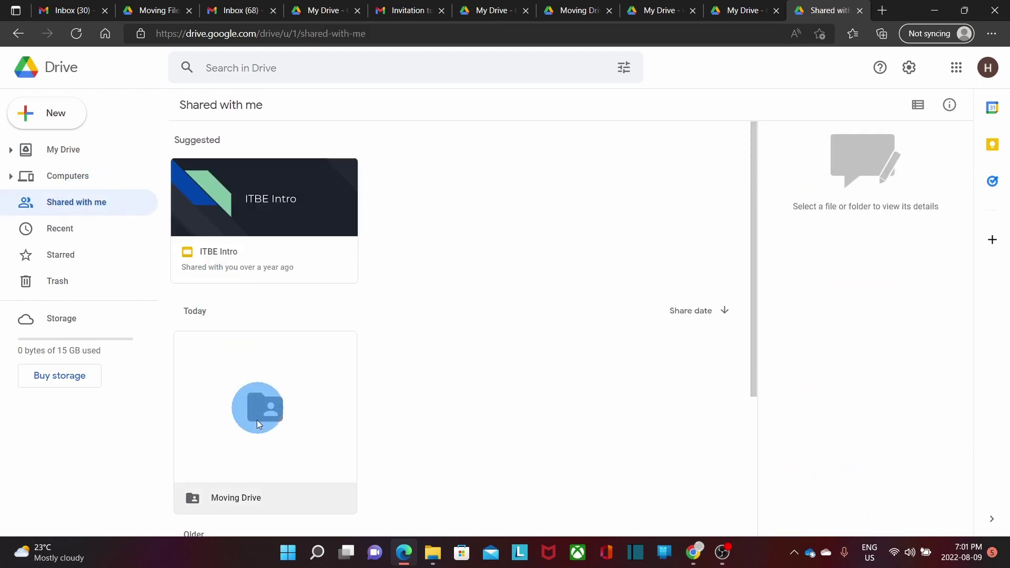
{"action": "double_click", "coordinate": [262, 408]}
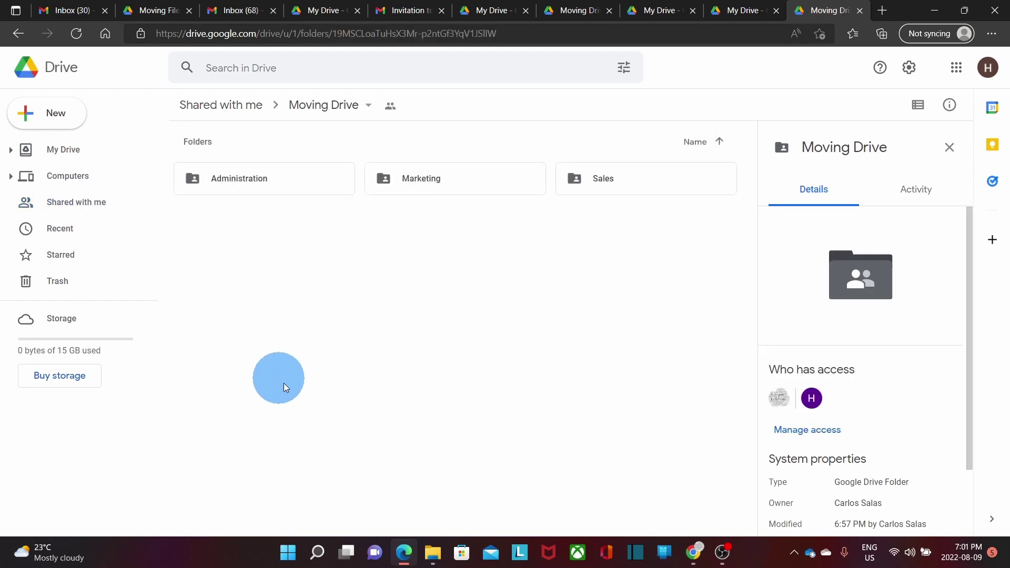
{"action": "left_click", "coordinate": [256, 185]}
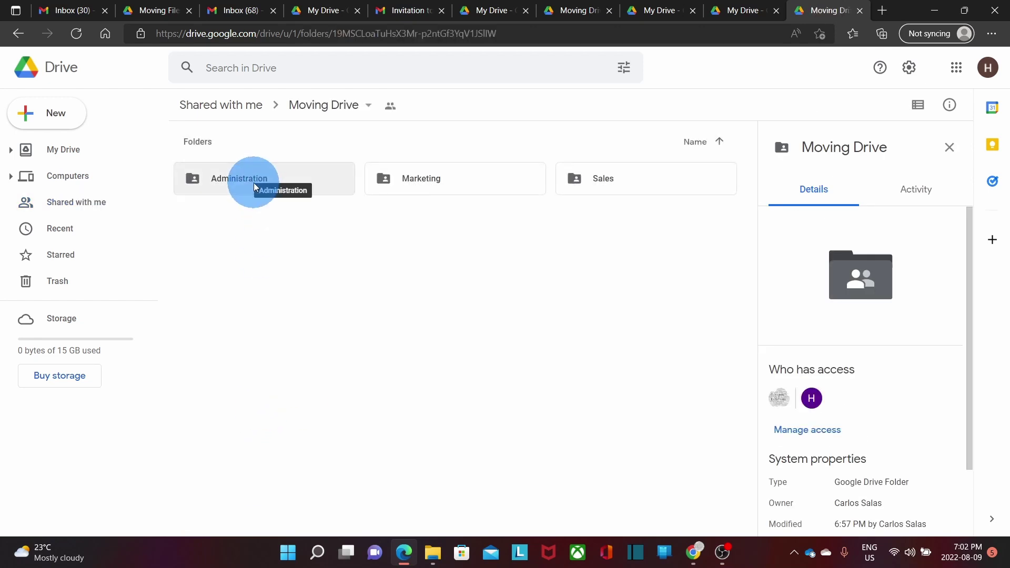
{"action": "double_click", "coordinate": [254, 182]}
{"action": "left_click", "coordinate": [267, 417]}
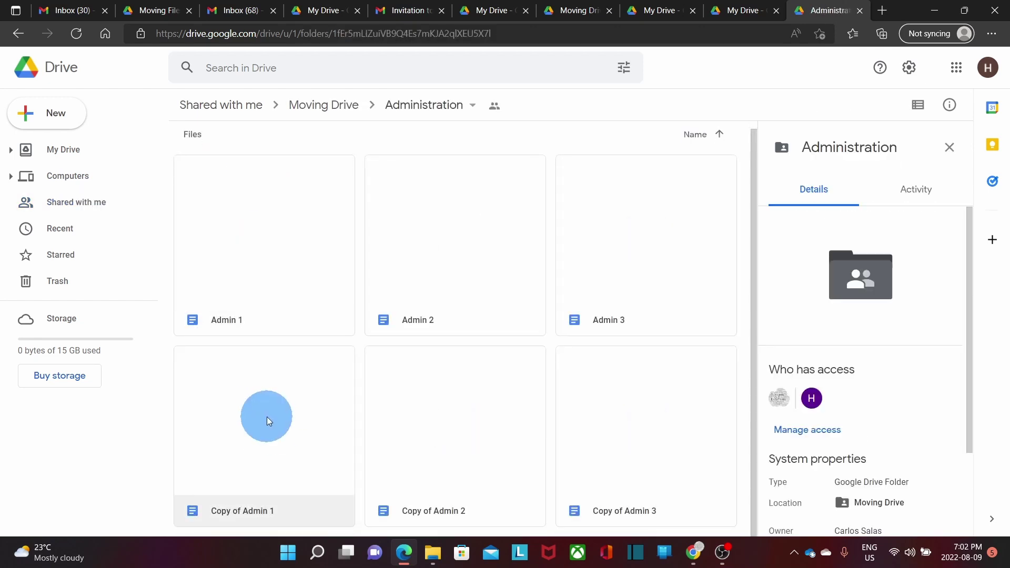
{"action": "left_click_drag", "start_coordinate": [289, 421], "coordinate": [610, 431]}
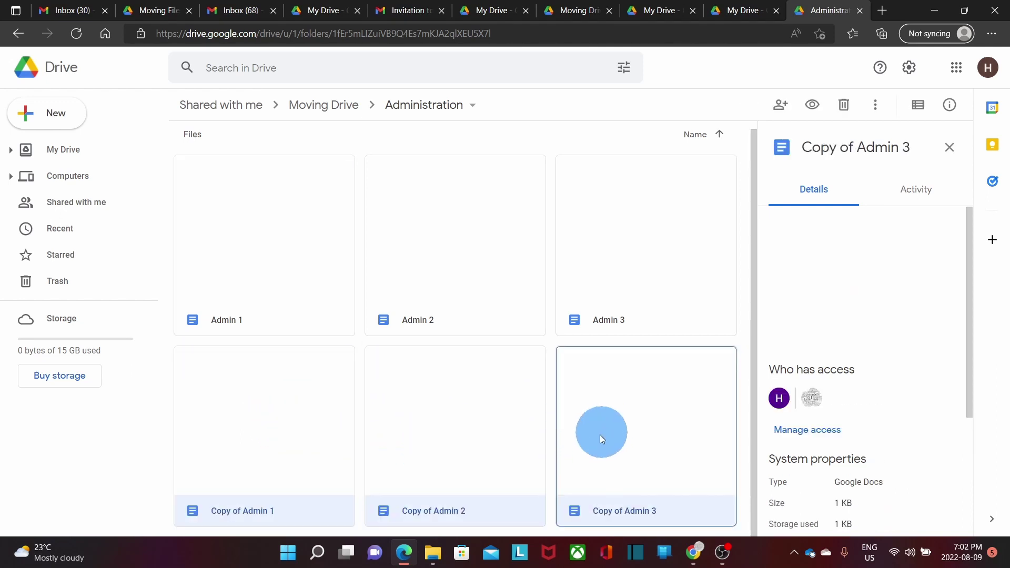
{"action": "left_click_drag", "start_coordinate": [468, 428], "coordinate": [87, 219]}
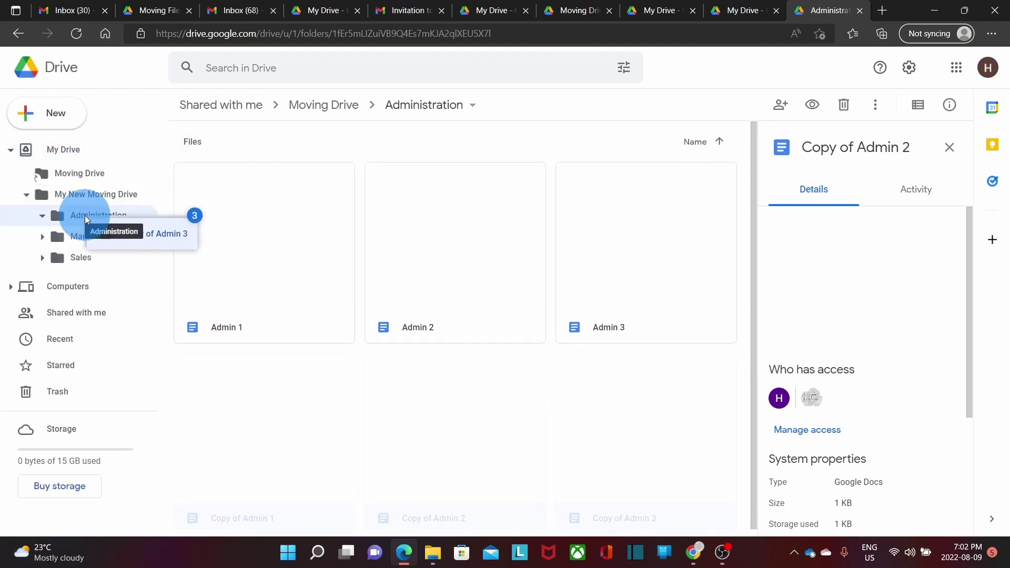
{"action": "left_click_drag", "start_coordinate": [85, 218], "coordinate": [85, 217]}
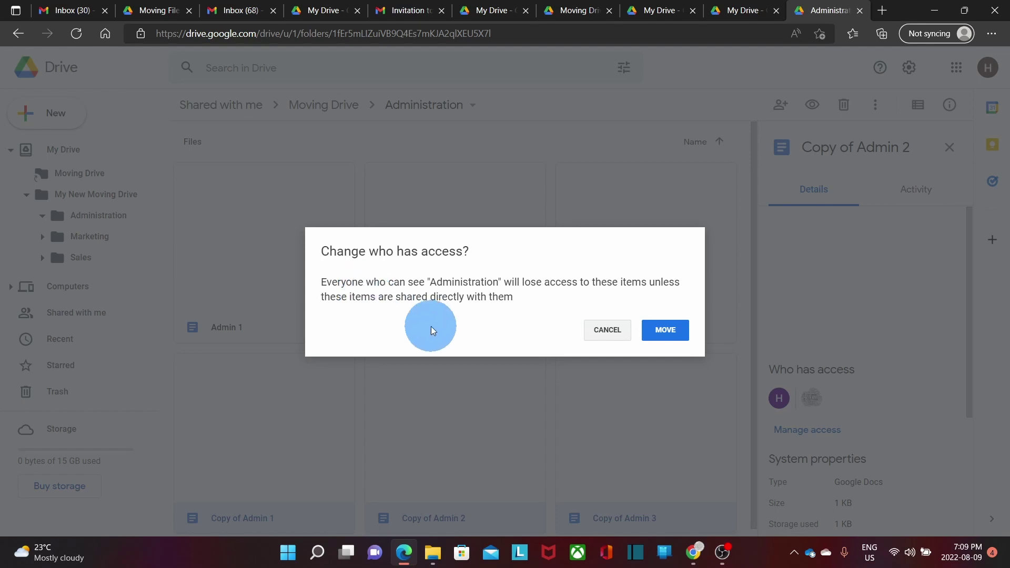
{"action": "left_click", "coordinate": [672, 332]}
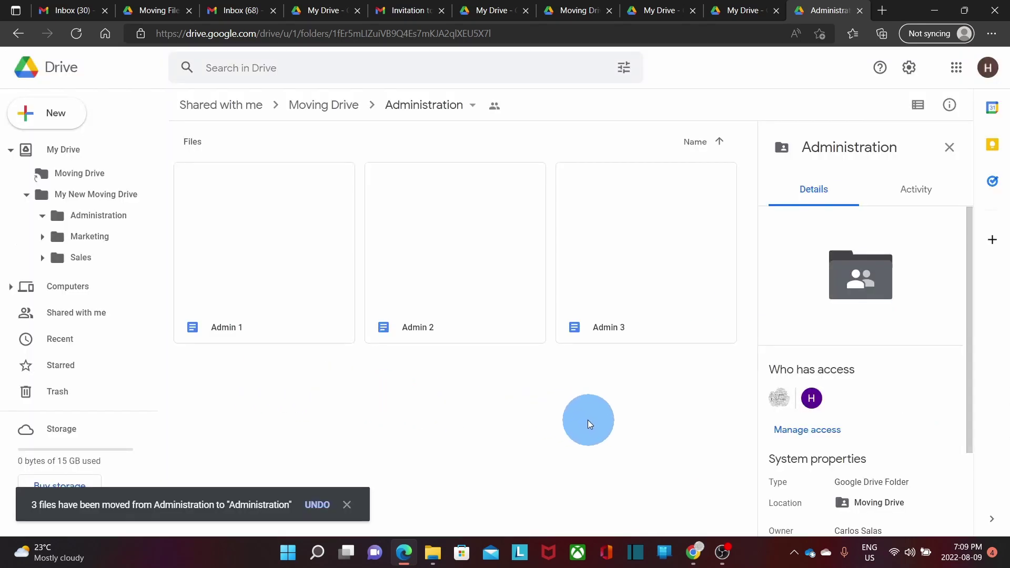
- Open the Administration folder in My New Moving Drive and check the ownership and sharing settings of Copy of Admin 1
{"action": "left_click", "coordinate": [93, 217]}
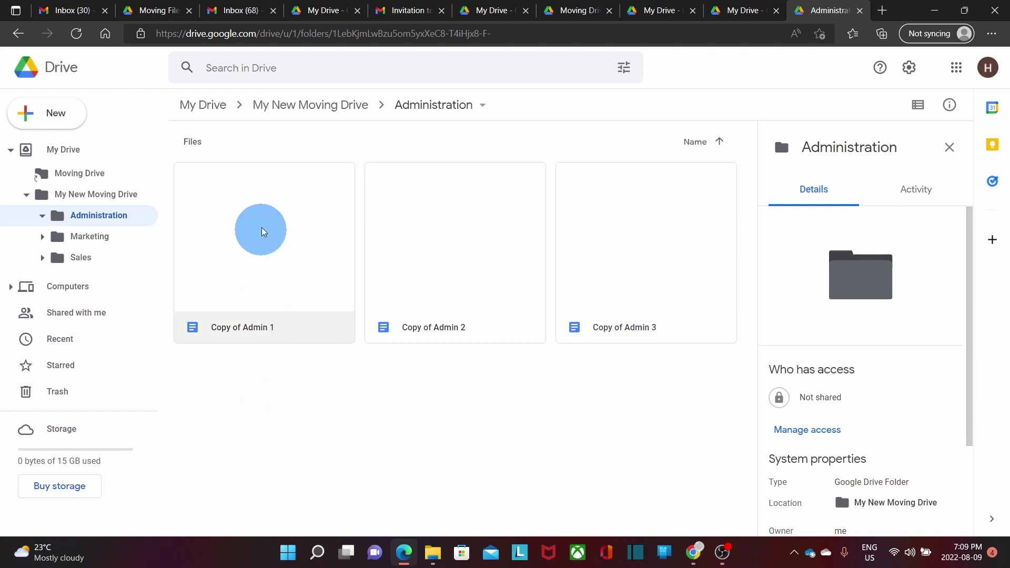
{"action": "right_click", "coordinate": [264, 212]}
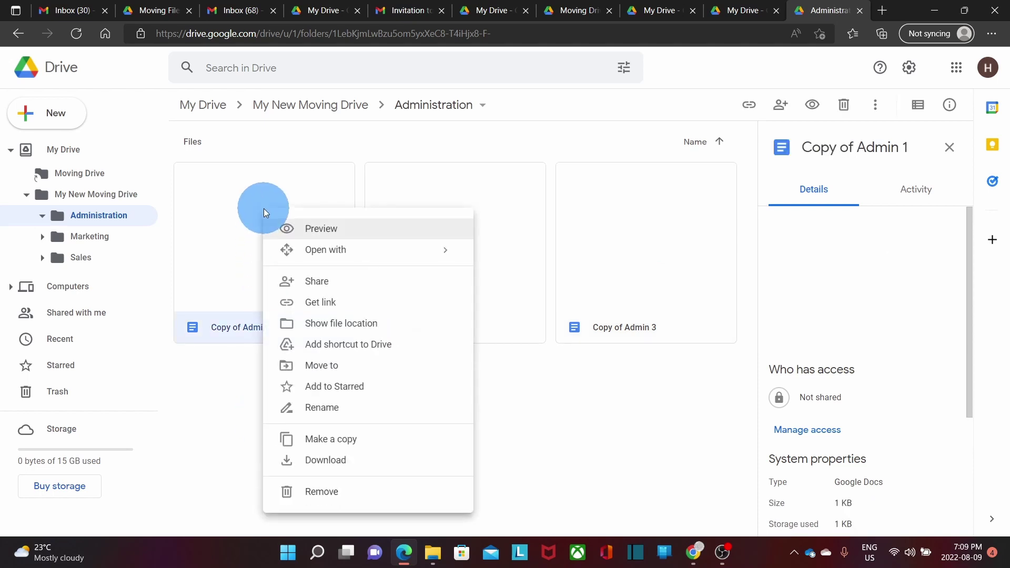
{"action": "left_click", "coordinate": [339, 287]}
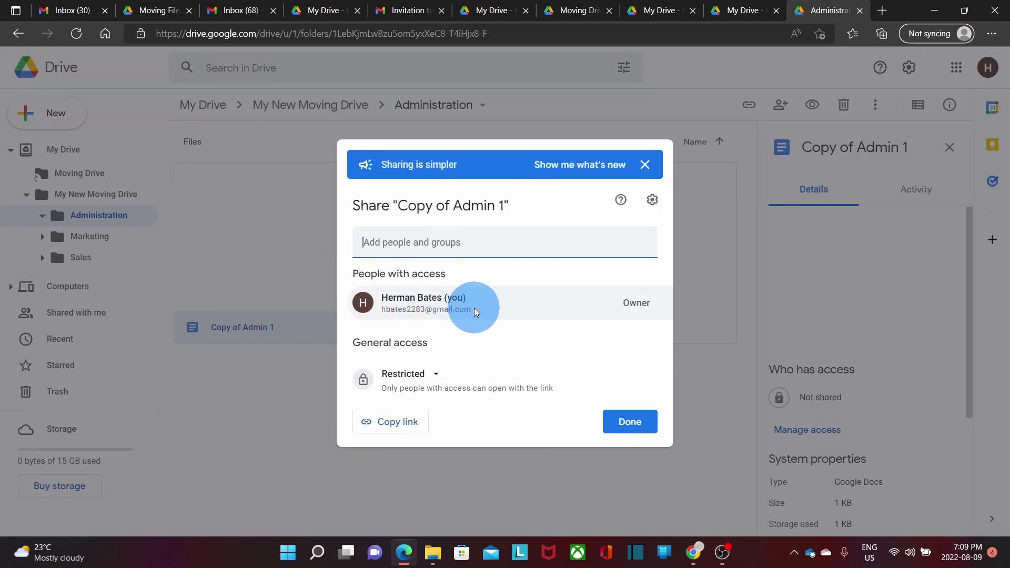
{"action": "mouse_move", "coordinate": [475, 308]}
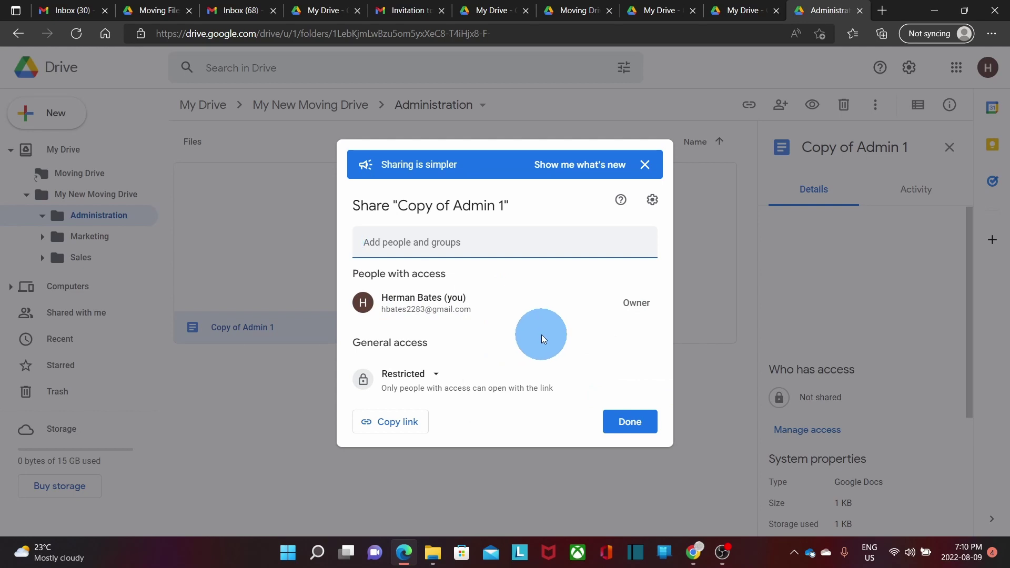
{"action": "left_click", "coordinate": [629, 427]}
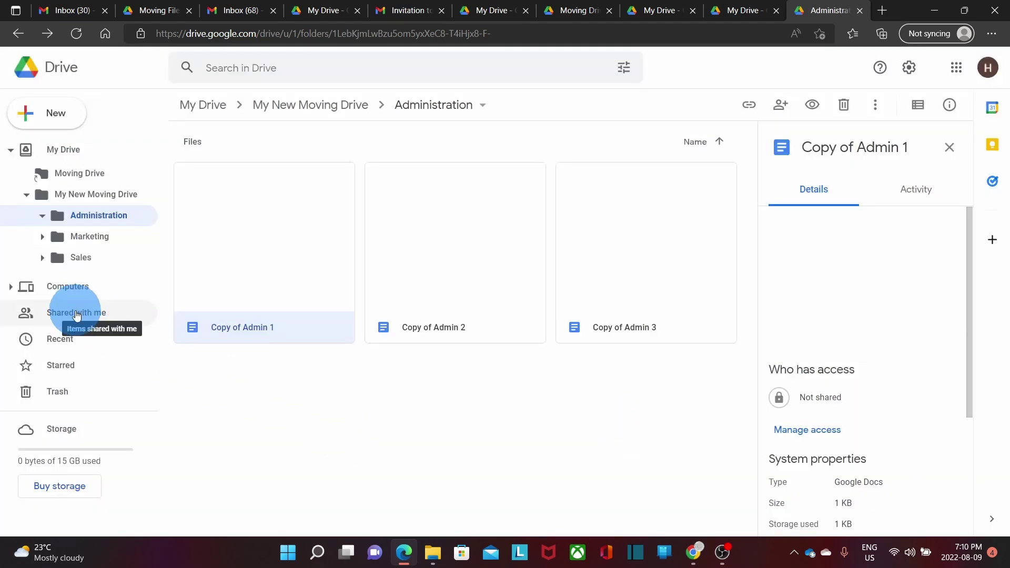
- Copy Marketing Plan 2022 in the shared Moving Drive's Marketing folder and move the copy to My New Moving Drive's Marketing folder
{"action": "left_click", "coordinate": [98, 319]}
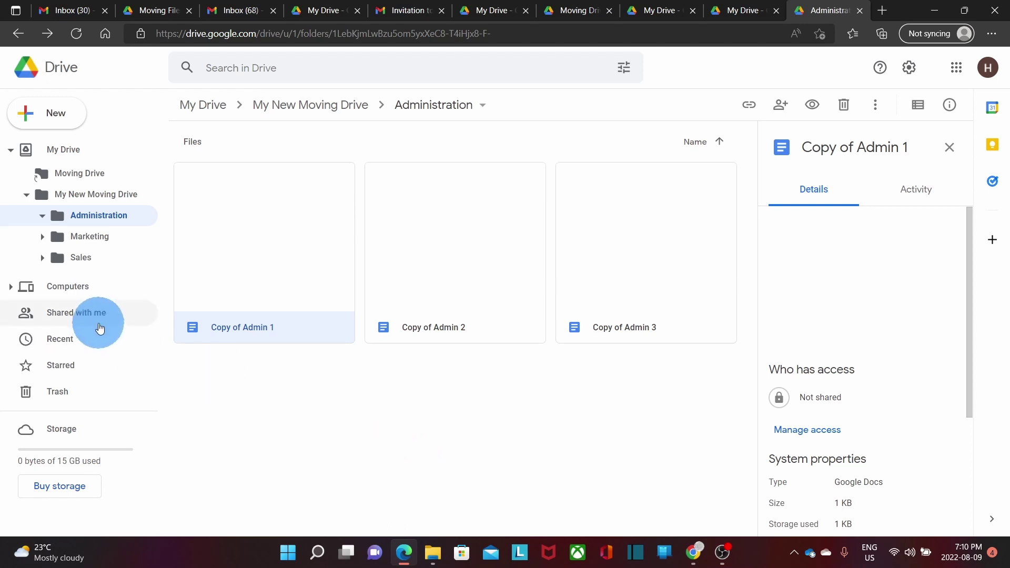
{"action": "double_click", "coordinate": [259, 415]}
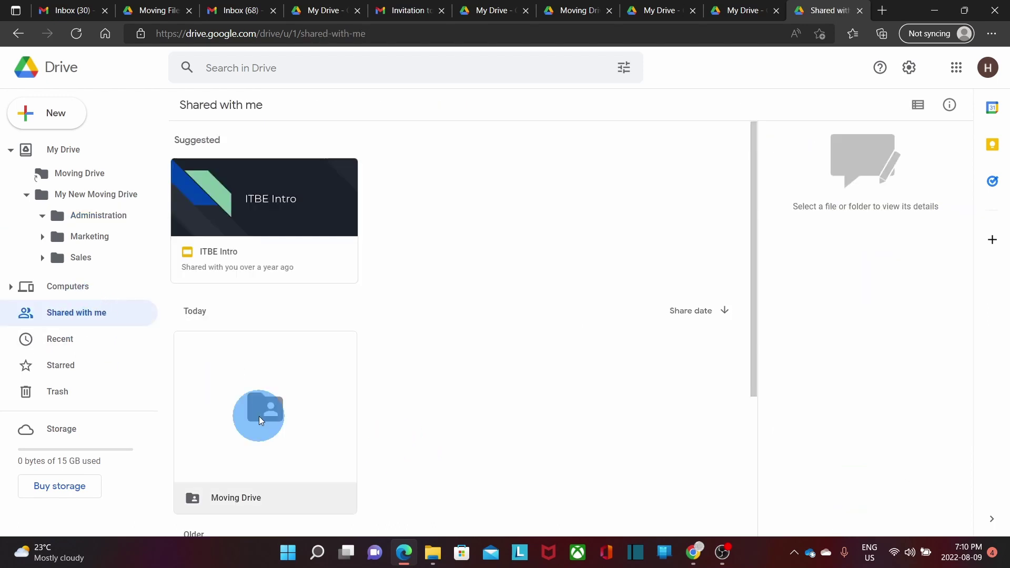
{"action": "double_click", "coordinate": [428, 181]}
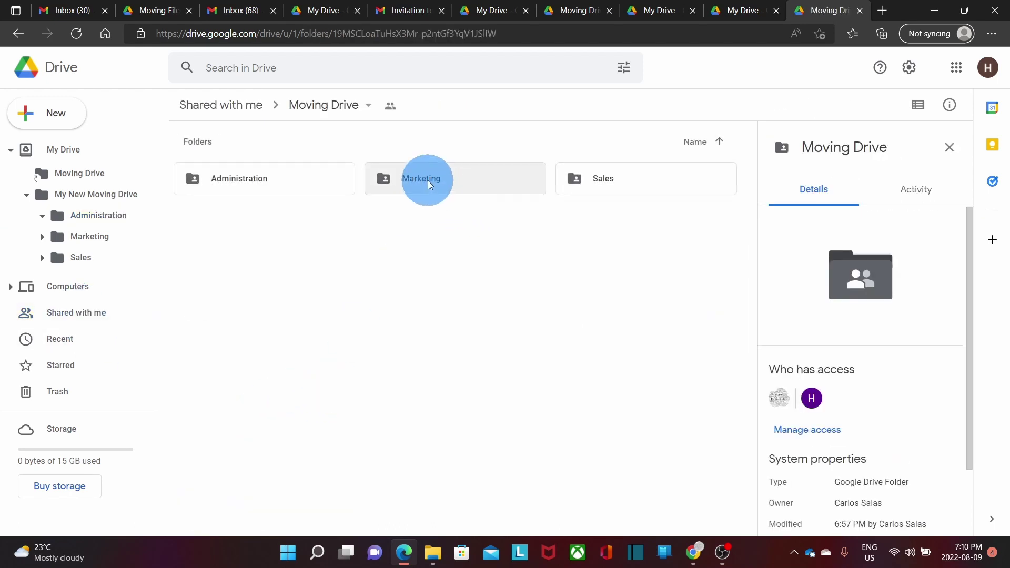
{"action": "right_click", "coordinate": [242, 239]}
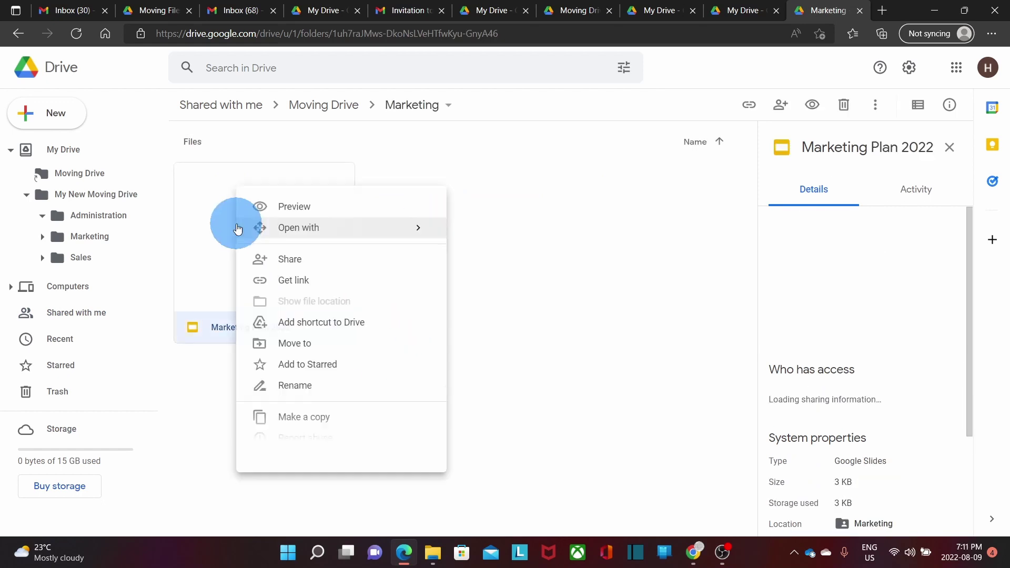
{"action": "left_click", "coordinate": [305, 420]}
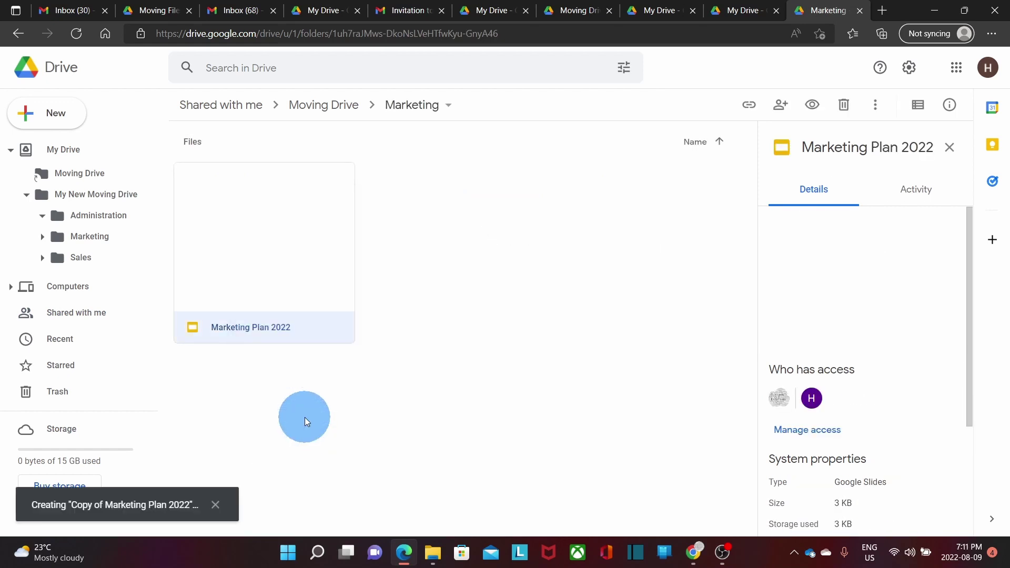
{"action": "left_click", "coordinate": [263, 264]}
{"action": "left_click_drag", "start_coordinate": [266, 257], "coordinate": [98, 236]}
{"action": "left_click", "coordinate": [670, 332]}
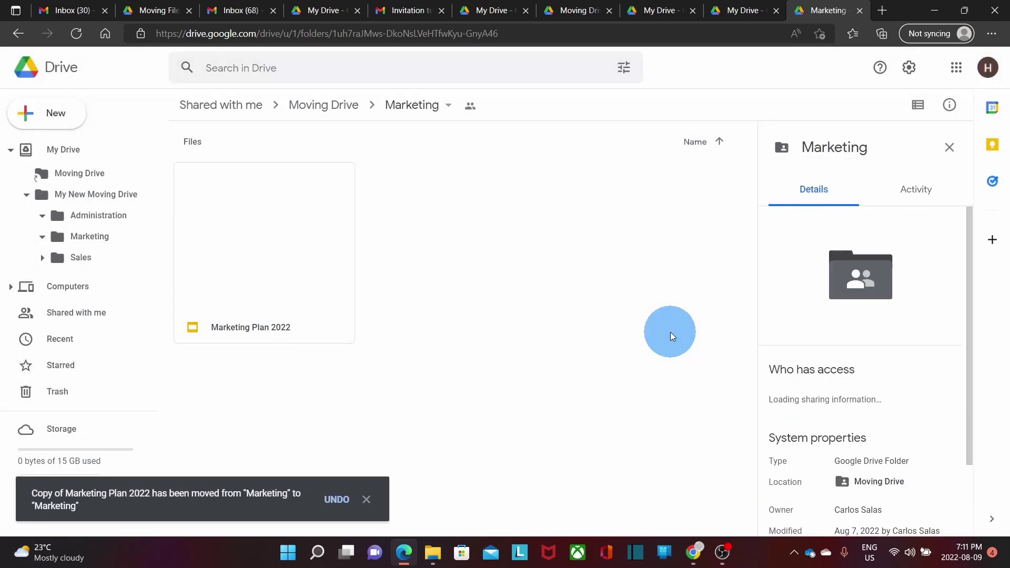
- Copy Sales 2021 and Sales 2022 in the shared Moving Drive's Sales folder and move both copies to My New Moving Drive's Sales folder
{"action": "left_click", "coordinate": [84, 312]}
{"action": "double_click", "coordinate": [254, 380]}
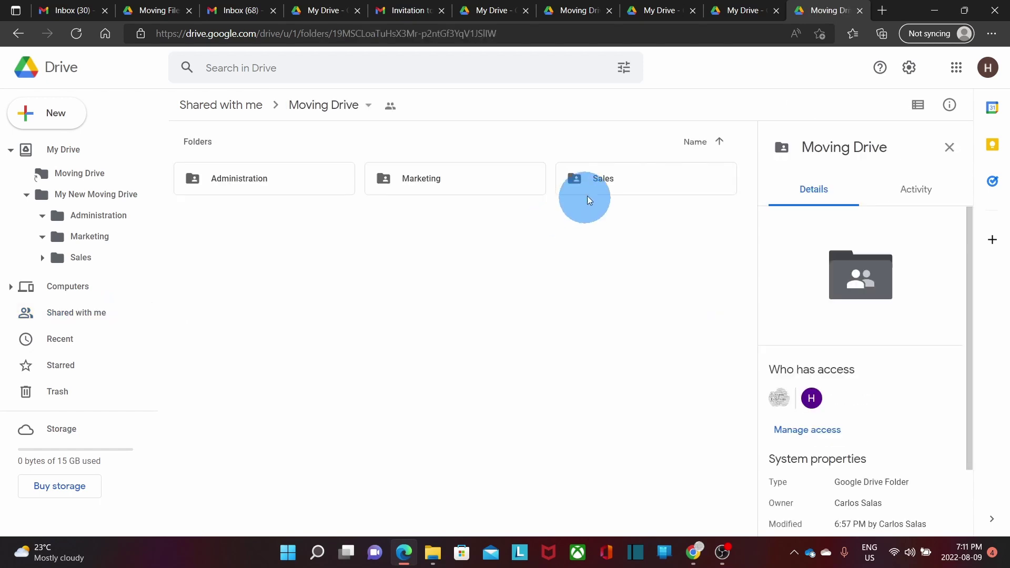
{"action": "double_click", "coordinate": [604, 178]}
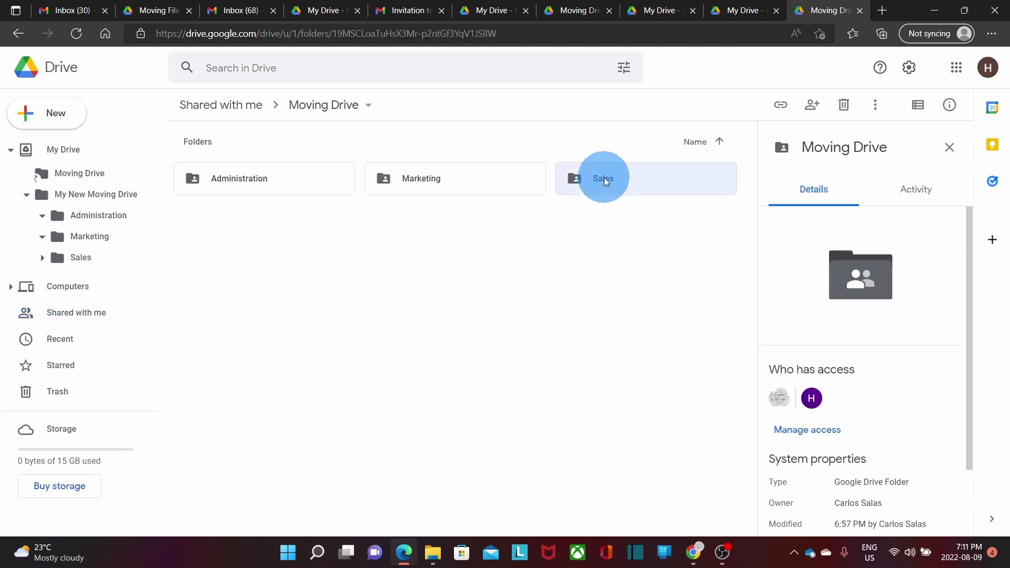
{"action": "left_click_drag", "start_coordinate": [294, 408], "coordinate": [486, 302]}
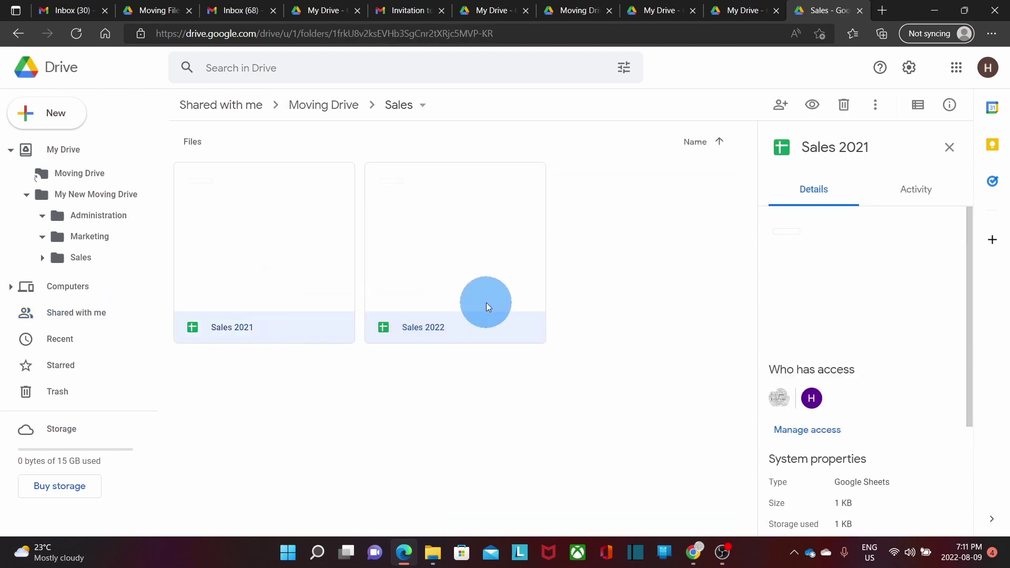
{"action": "right_click", "coordinate": [392, 308]}
{"action": "left_click", "coordinate": [347, 429]}
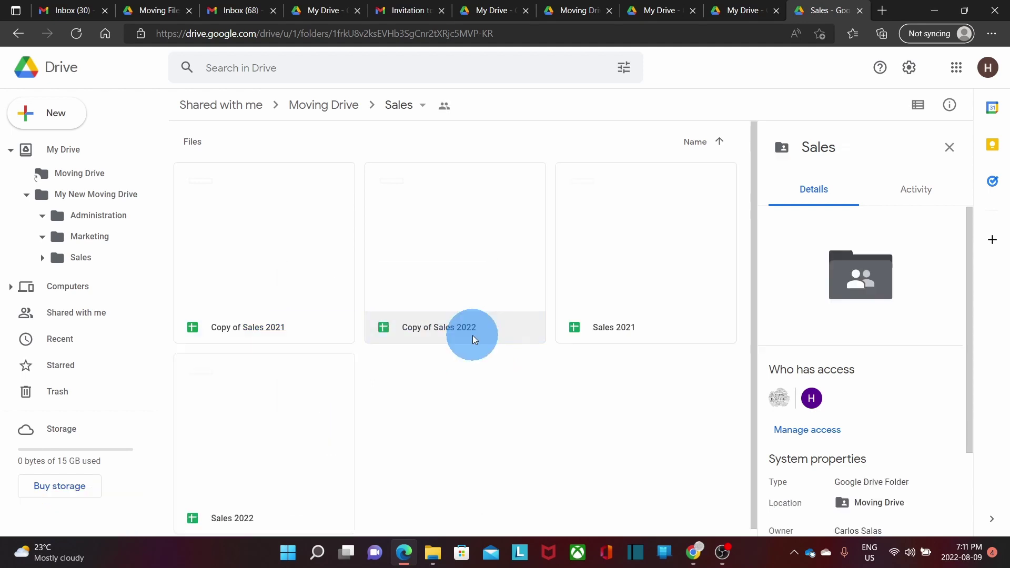
{"action": "left_click_drag", "start_coordinate": [474, 333], "coordinate": [80, 256]}
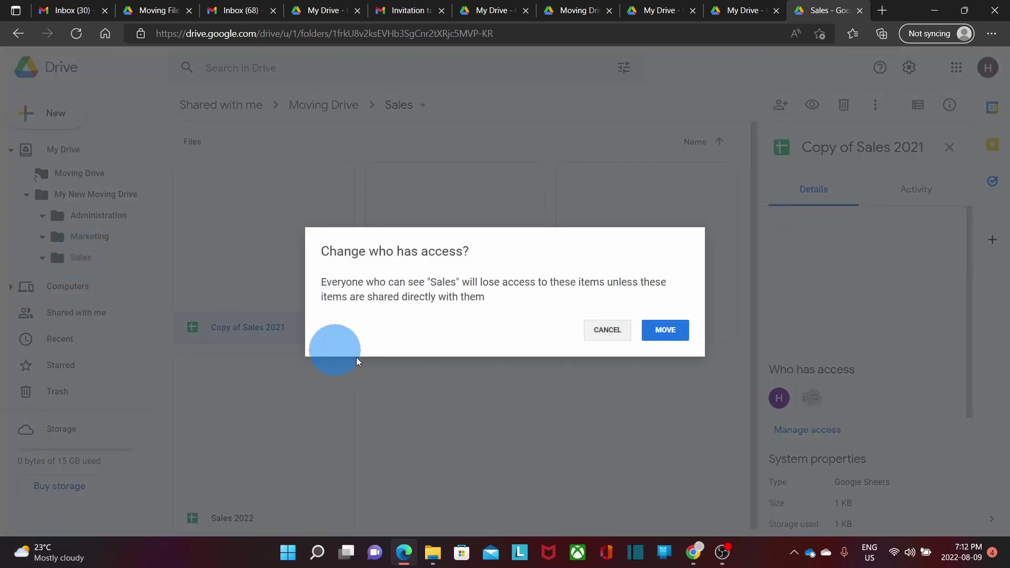
{"action": "left_click", "coordinate": [667, 334]}
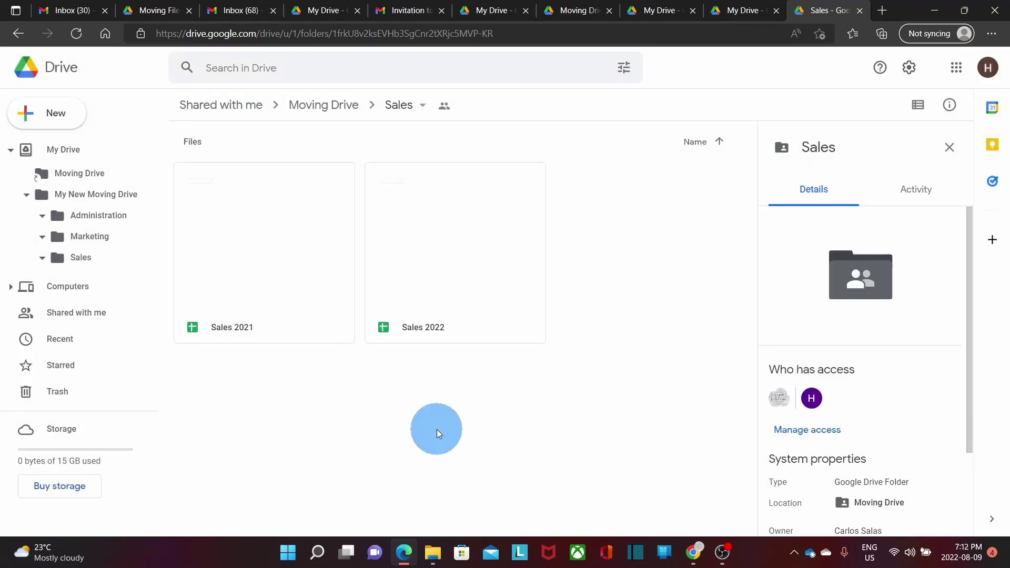